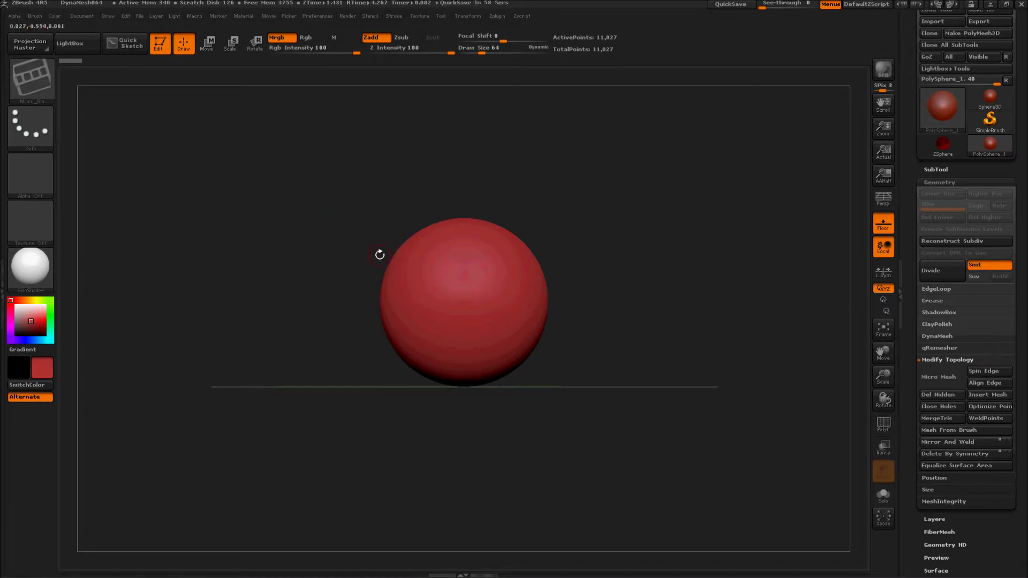
Show the polygon wireframe on the sphere and inspect its mesh density up close.
key(f)
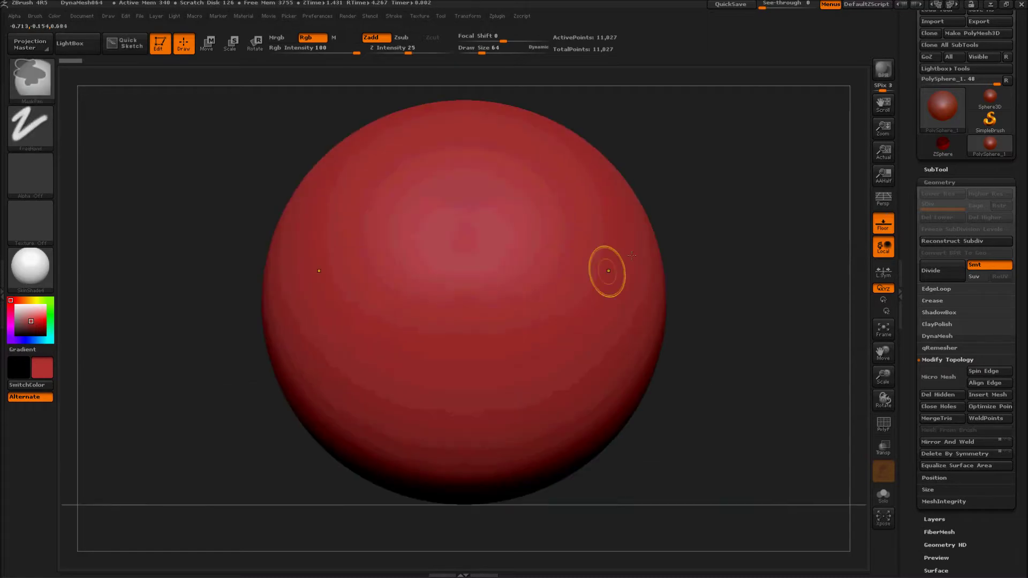
click(881, 430)
ctrl+right_drag(754, 279, 751, 331)
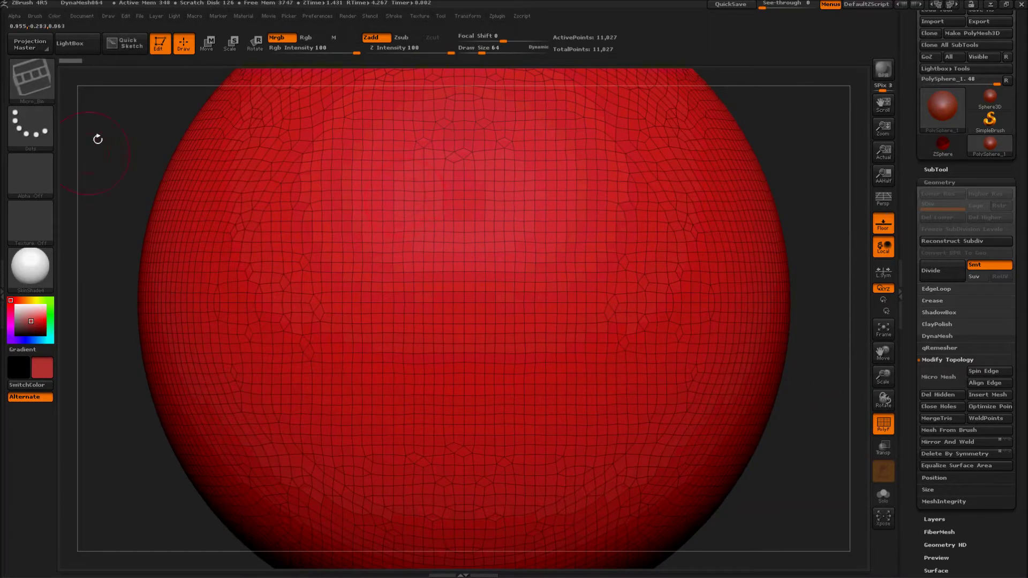
ctrl+right_drag(109, 132, 155, 95)
alt+right_drag(201, 141, 193, 199)
mouse_move(193, 200)
mouse_down()
mouse_move(276, 225)
mouse_move(268, 236)
mouse_move(218, 222)
mouse_move(211, 206)
mouse_up()
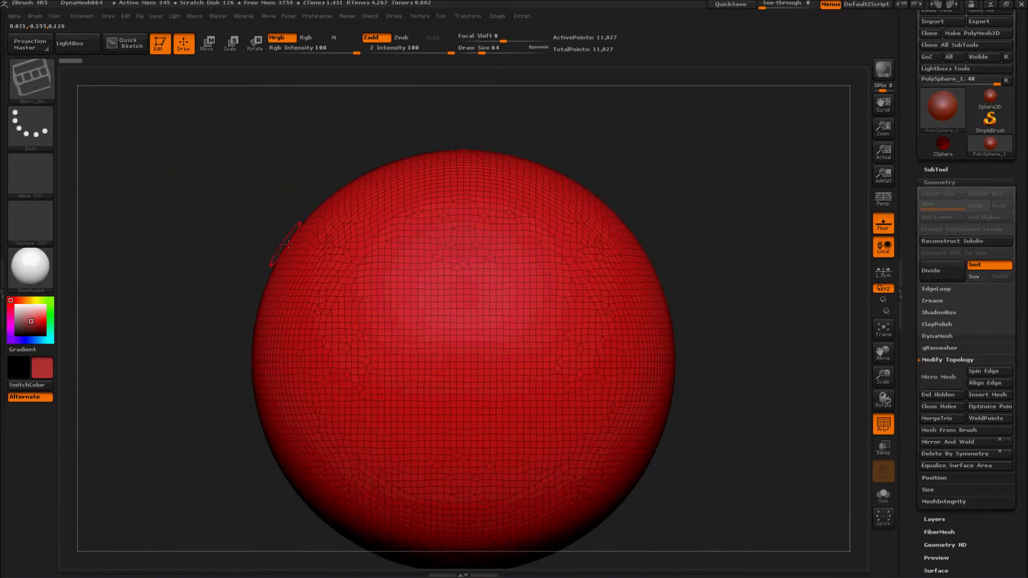
mouse_move(238, 218)
ctrl+right_down()
mouse_move(211, 220)
mouse_move(213, 210)
ctrl+right_up()
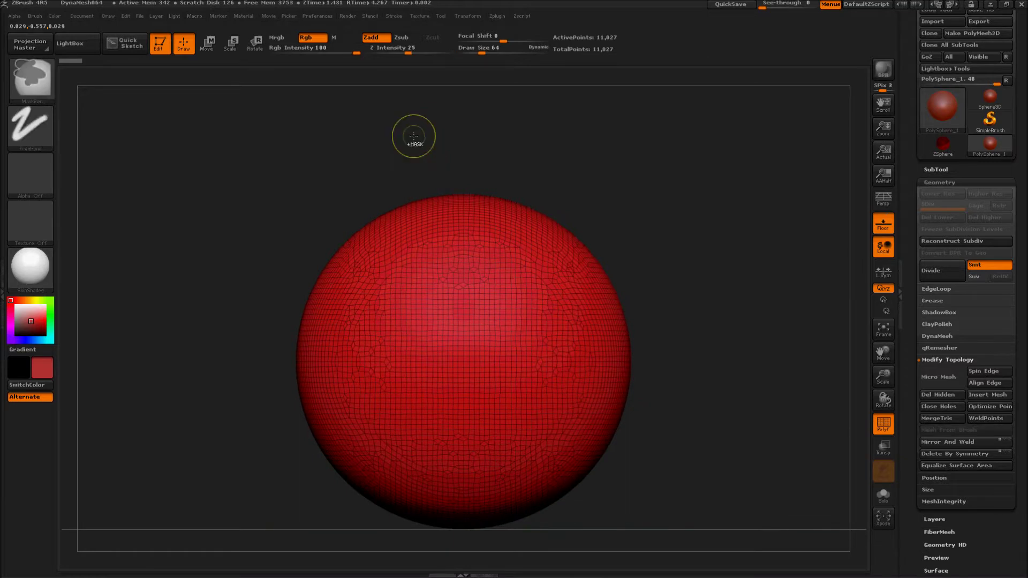
Subdivide the sphere twice and inspect its denser wireframe.
key(ctrl+d)
key(ctrl+d)
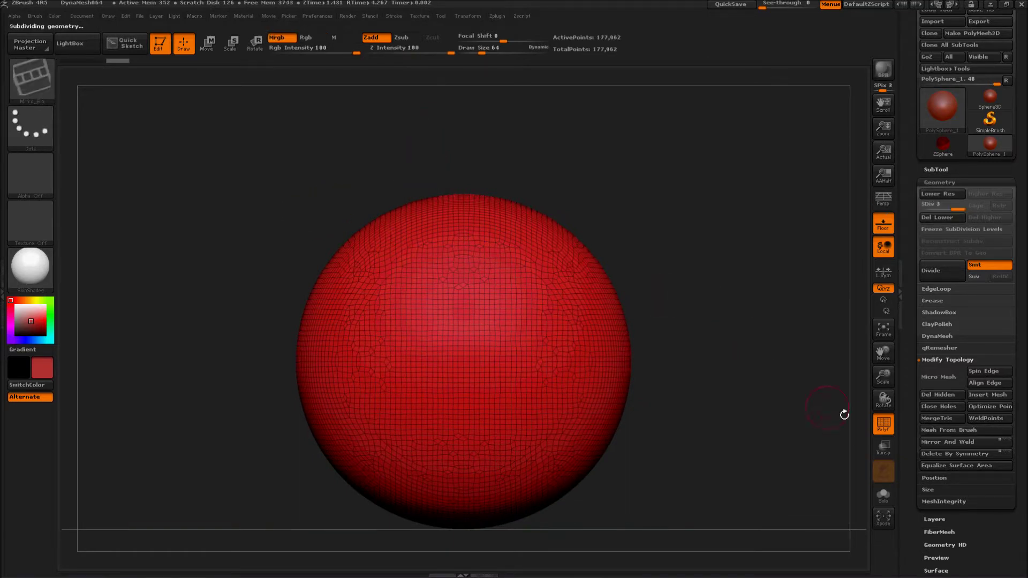
click(884, 423)
click(884, 423)
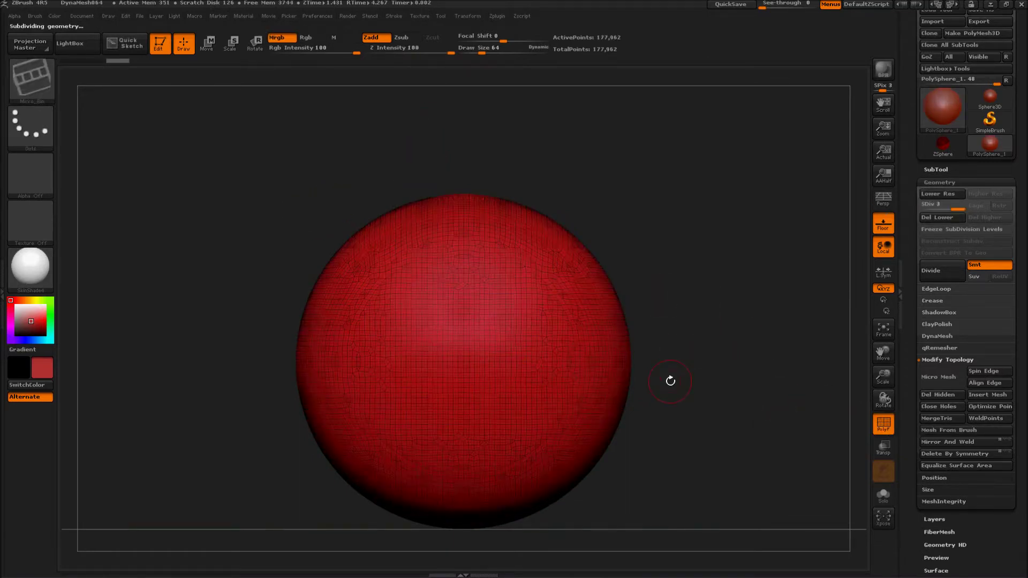
ctrl+right_drag(642, 307, 741, 275)
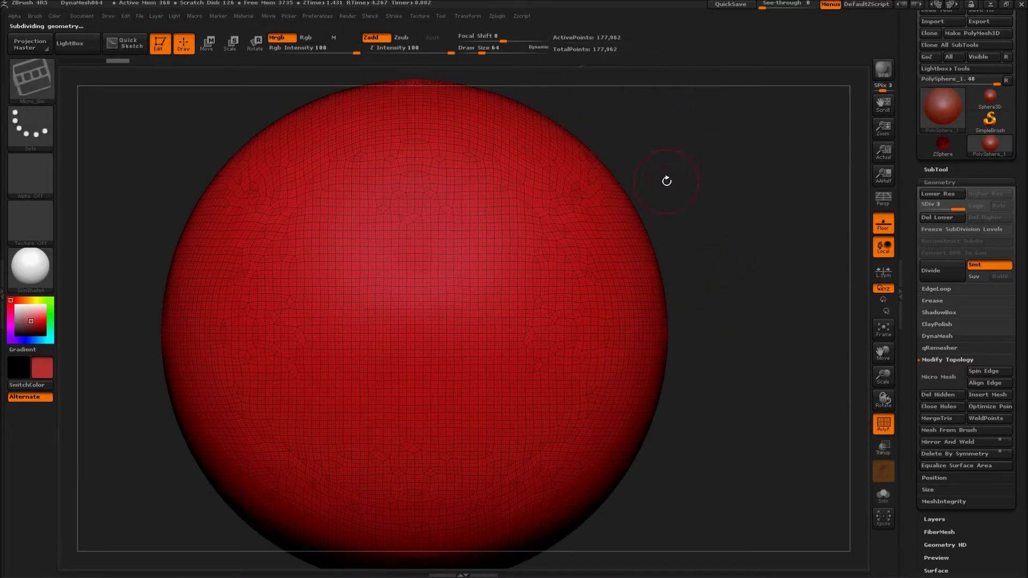
mouse_move(710, 294)
ctrl+right_down()
mouse_move(654, 287)
mouse_move(631, 329)
ctrl+right_up()
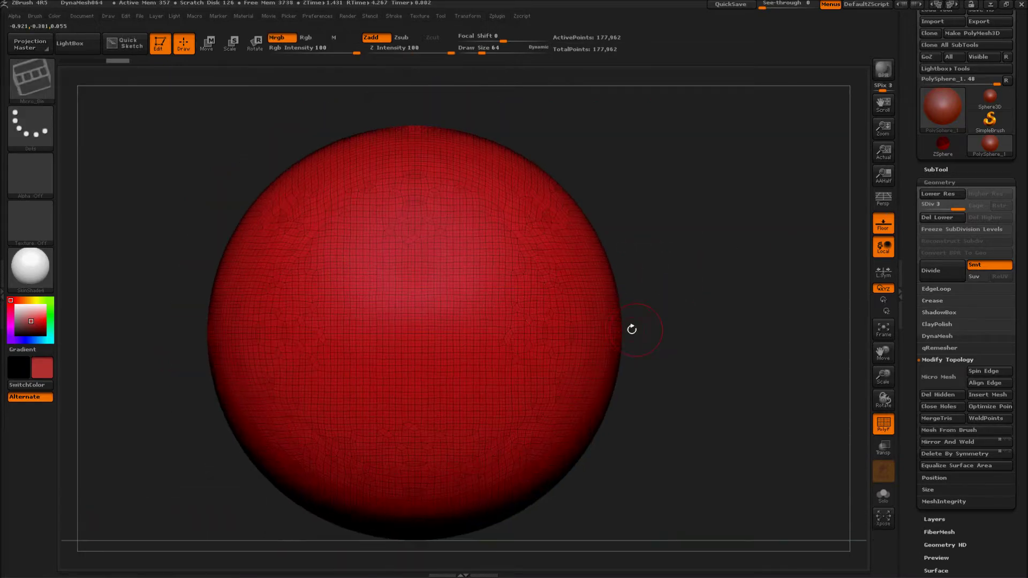
Load the DynaMesh064 sample project from LightBox.
click(70, 44)
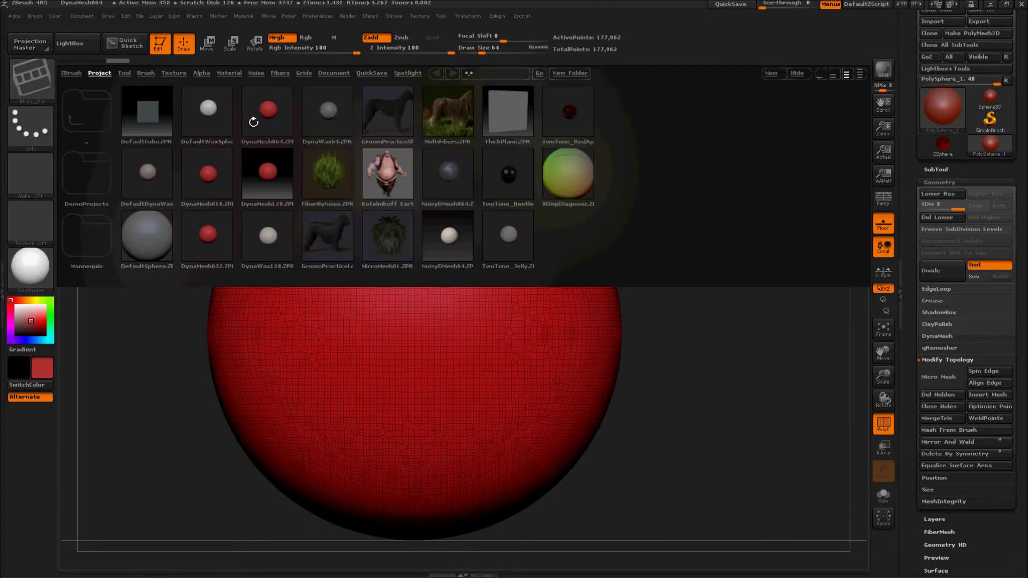
double_click(268, 113)
click(556, 337)
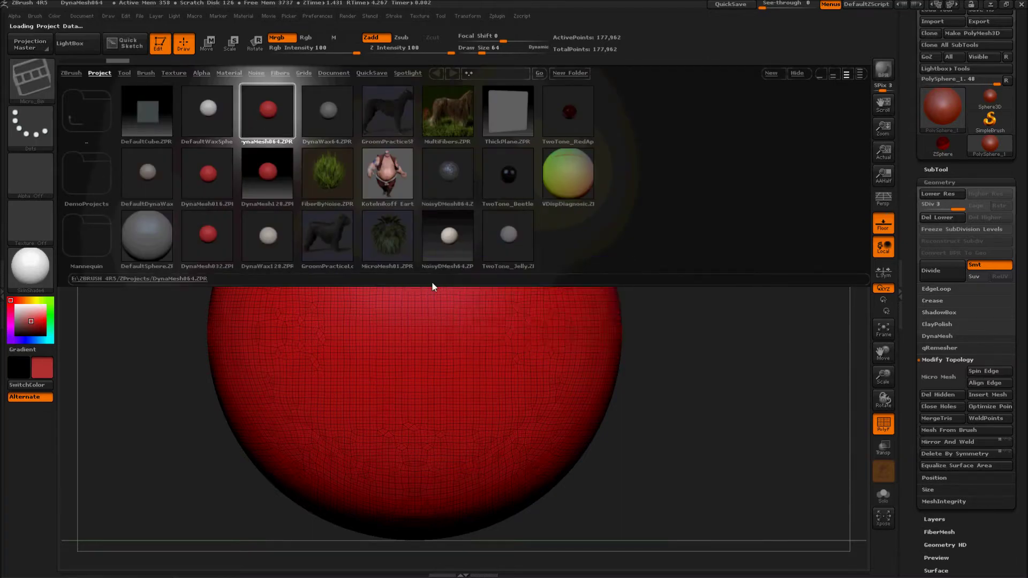
Switch the active tool to the Plane3D primitive and fit it in the canvas.
key(space)
click(398, 282)
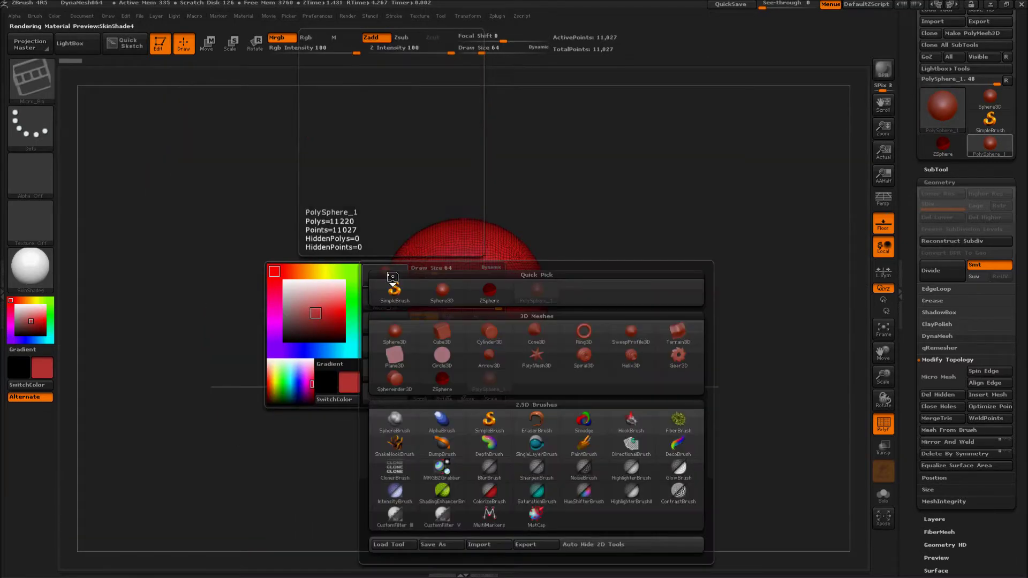
click(404, 366)
key(f)
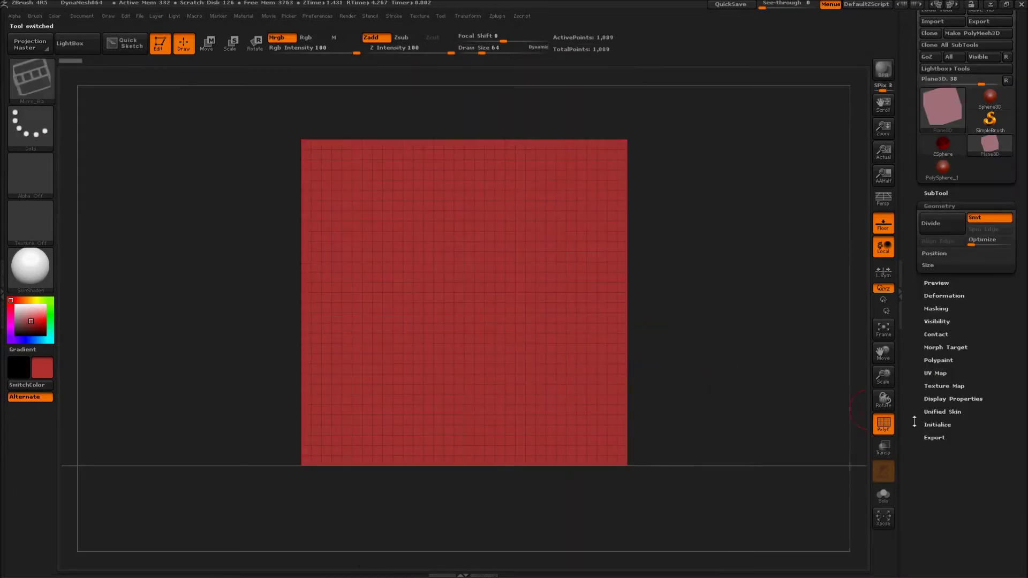
Set the plane's horizontal and vertical subdivision counts, HDivide and VDivide, to 4.
click(932, 425)
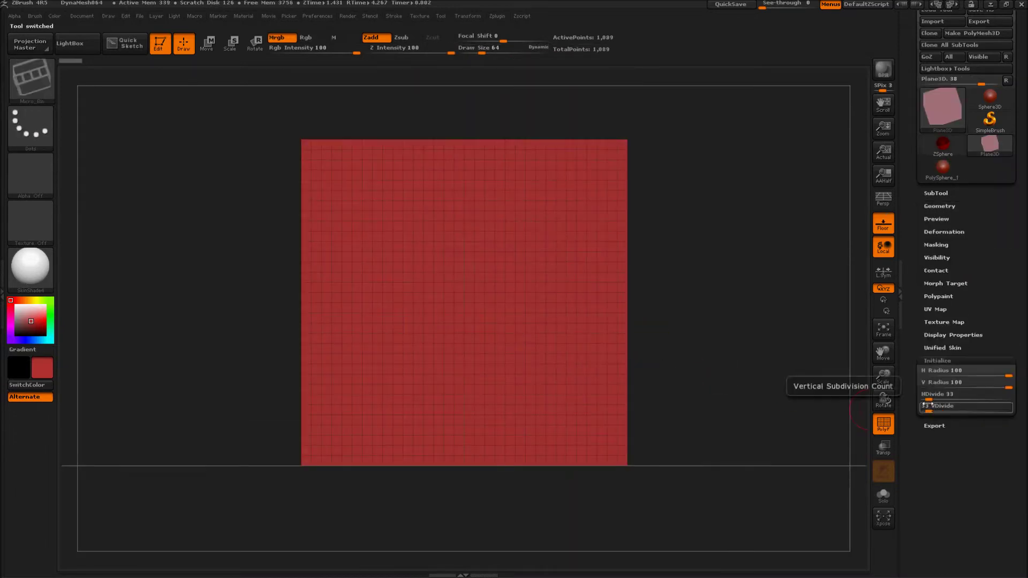
drag(926, 398, 922, 411)
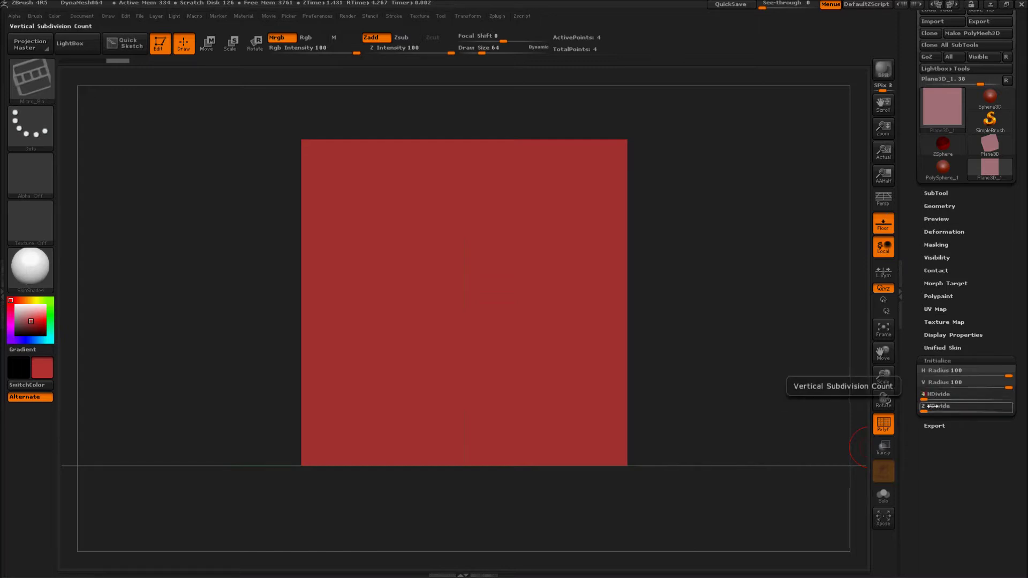
text(4)
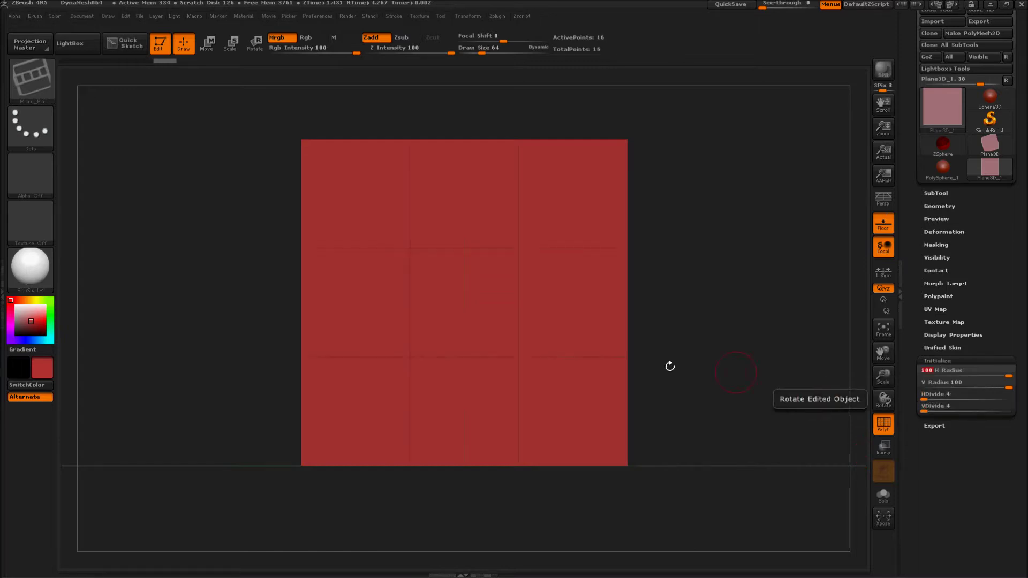
ctrl+right_drag(686, 233, 668, 275)
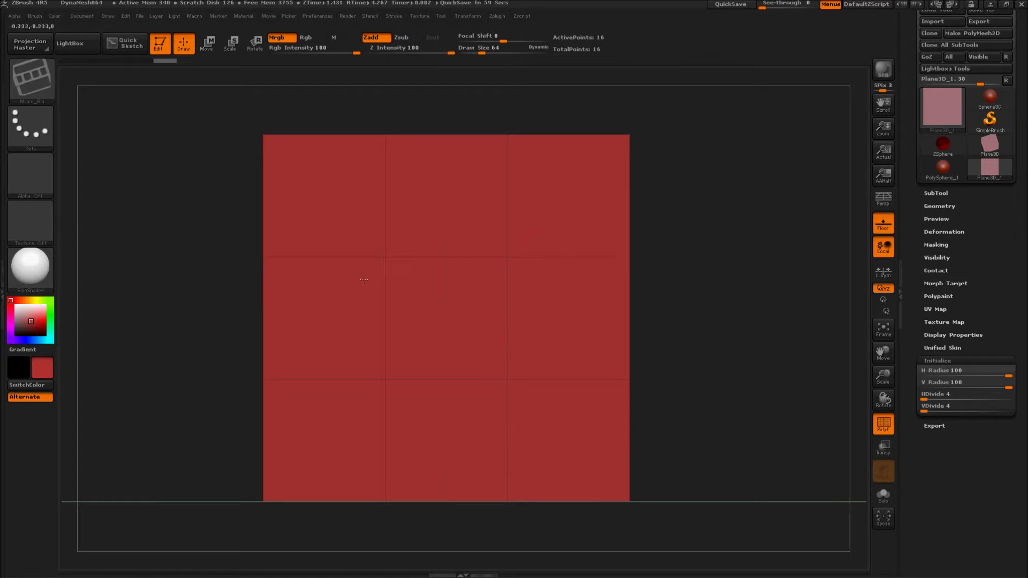
Select the Move sculpting brush.
key(m)
key(b)
key(m)
key(v)
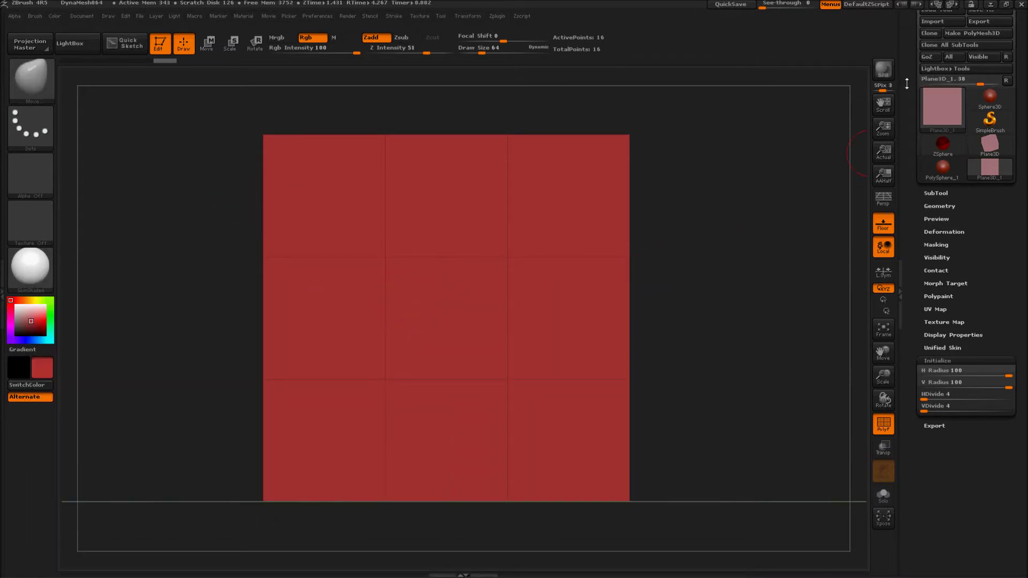
Convert the plane to a PolyMesh3D, make PM3D_Plane3D_1 the active tool and open its geometry settings.
click(999, 34)
click(985, 169)
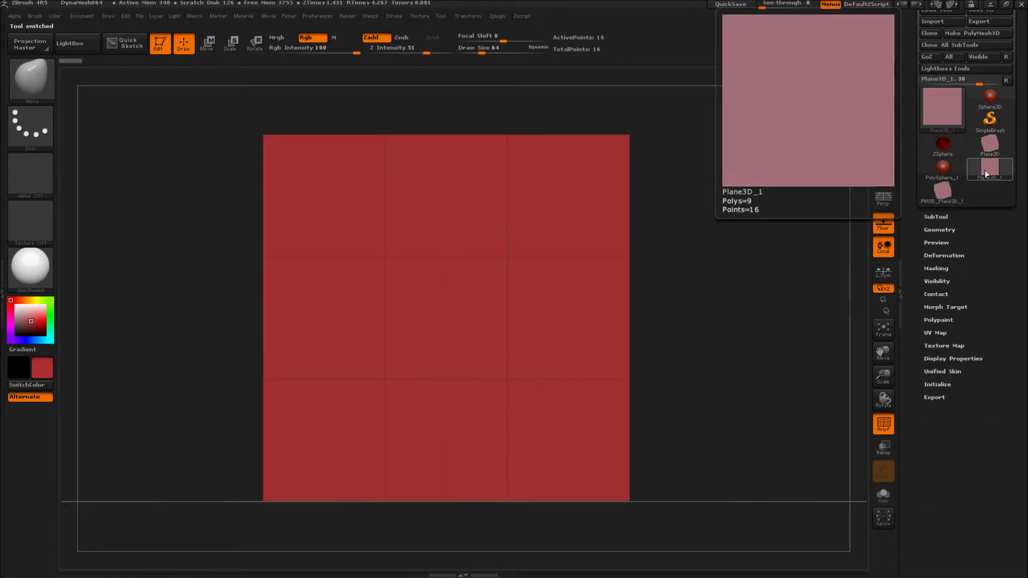
mouse_move(939, 199)
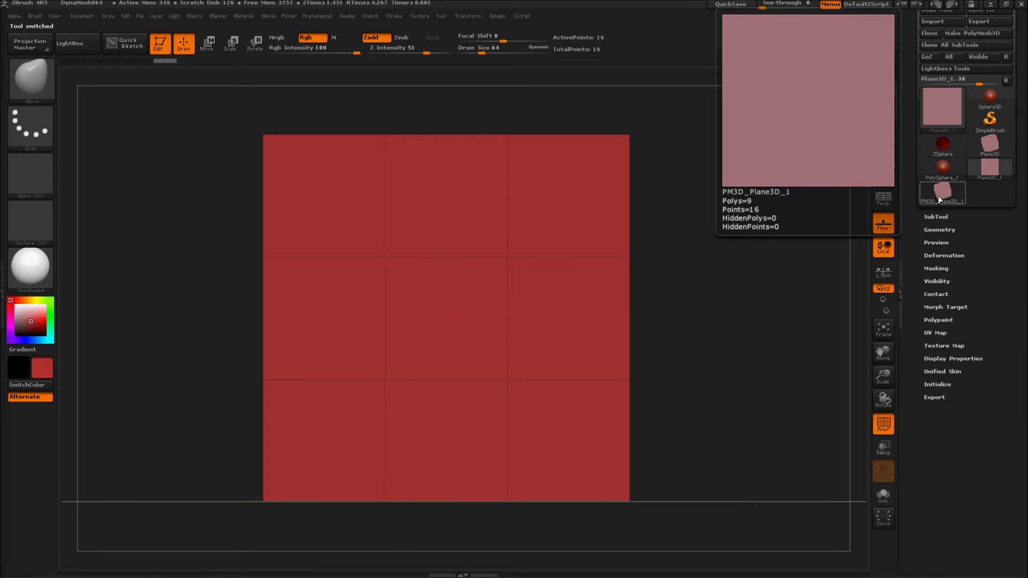
click(940, 200)
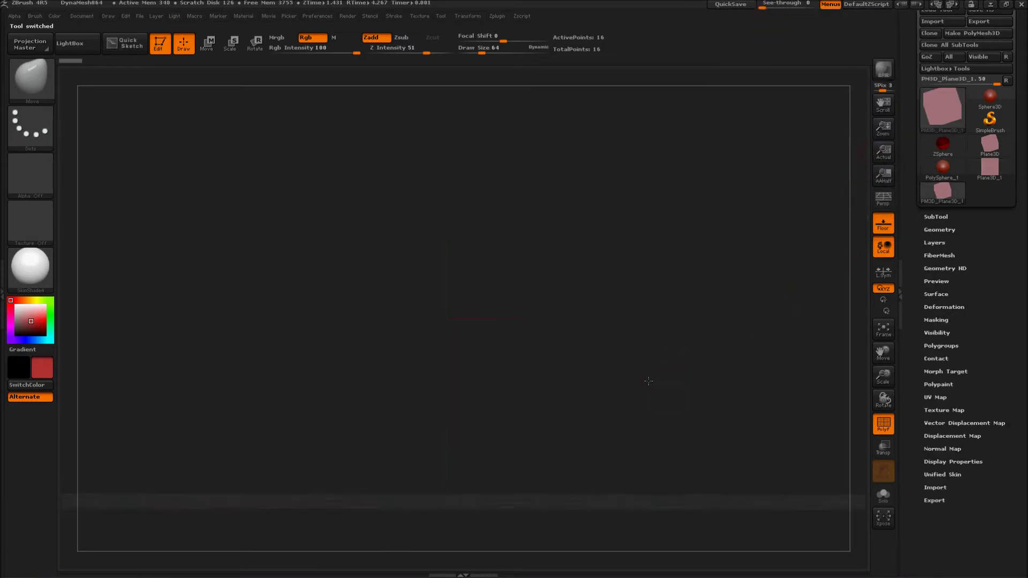
drag(648, 382, 566, 375)
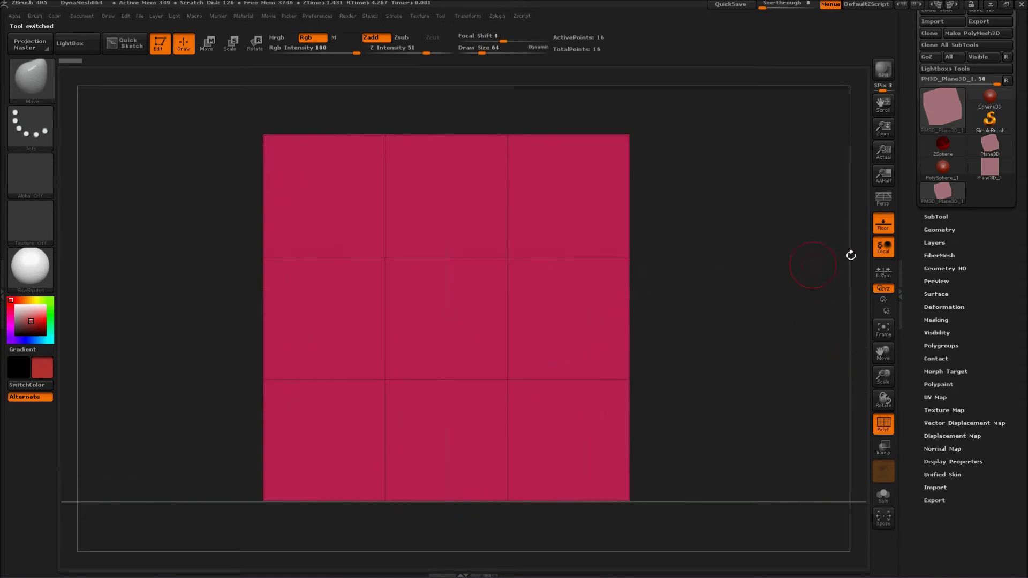
click(934, 229)
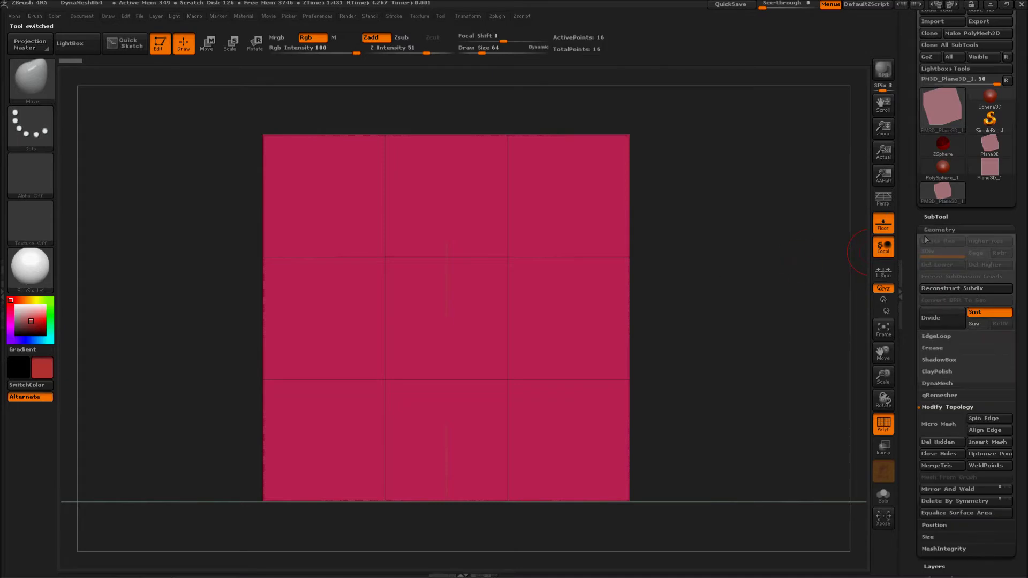
key(b)
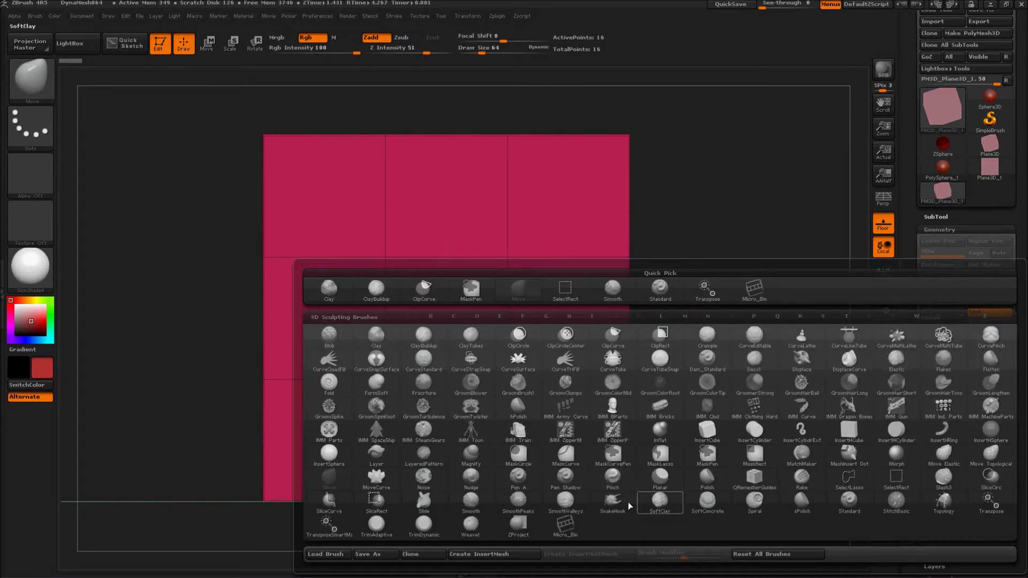
click(707, 480)
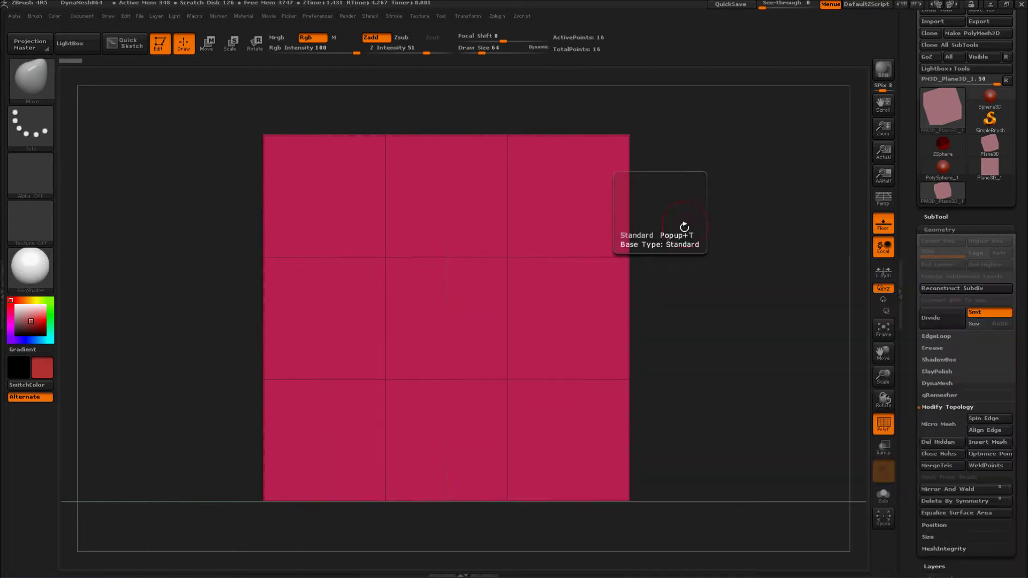
mouse_move(741, 151)
ctrl+mouse_down()
mouse_move(404, 232)
mouse_move(135, 254)
ctrl+mouse_up()
ctrl+drag(713, 115, 42, 278)
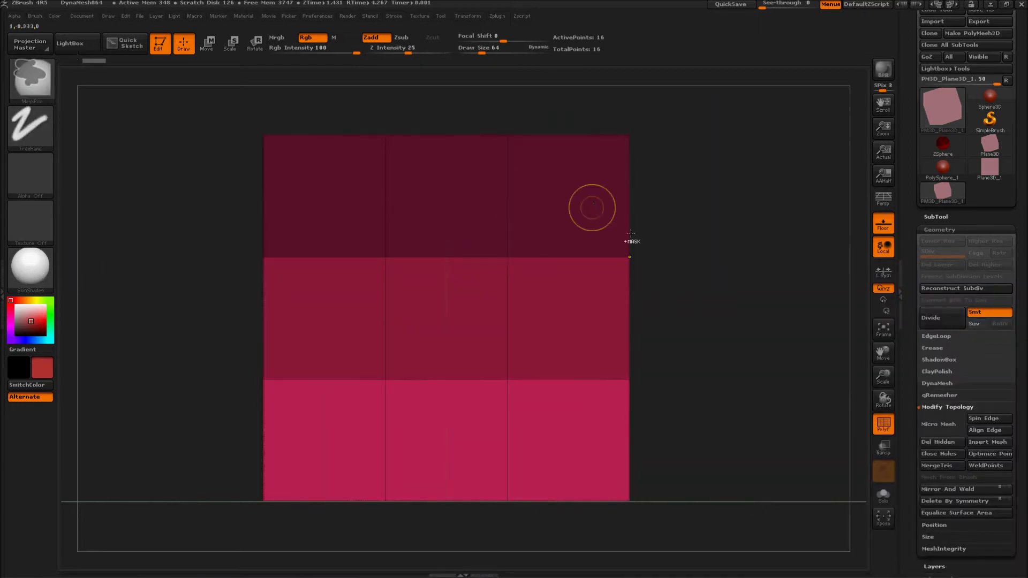
ctrl+drag(722, 384, 165, 515)
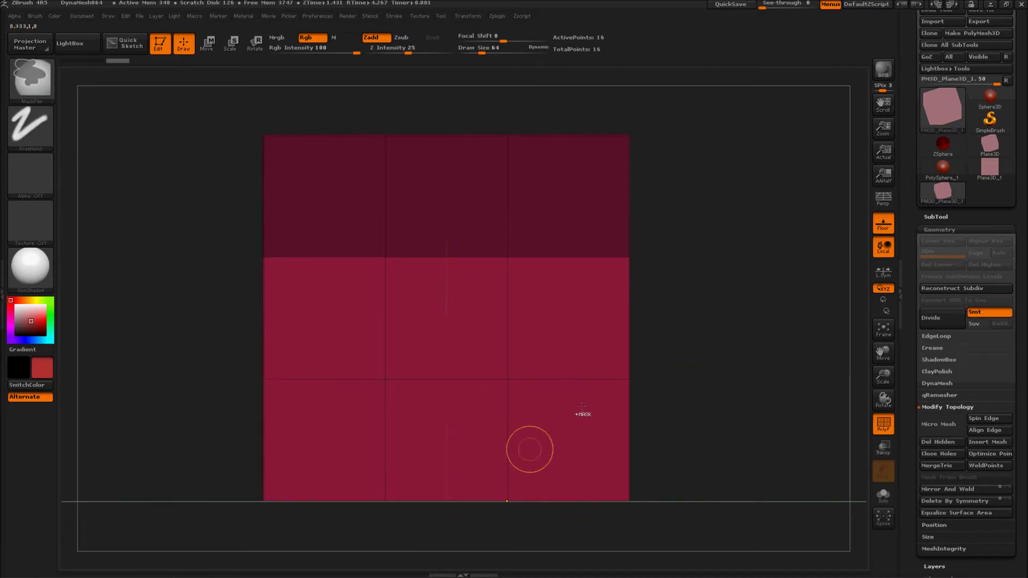
ctrl+click(741, 255)
Mask the plane's four centre points and invert the mask so only the centre polygon stays editable.
ctrl+drag(734, 225, 370, 394)
ctrl+click(766, 253)
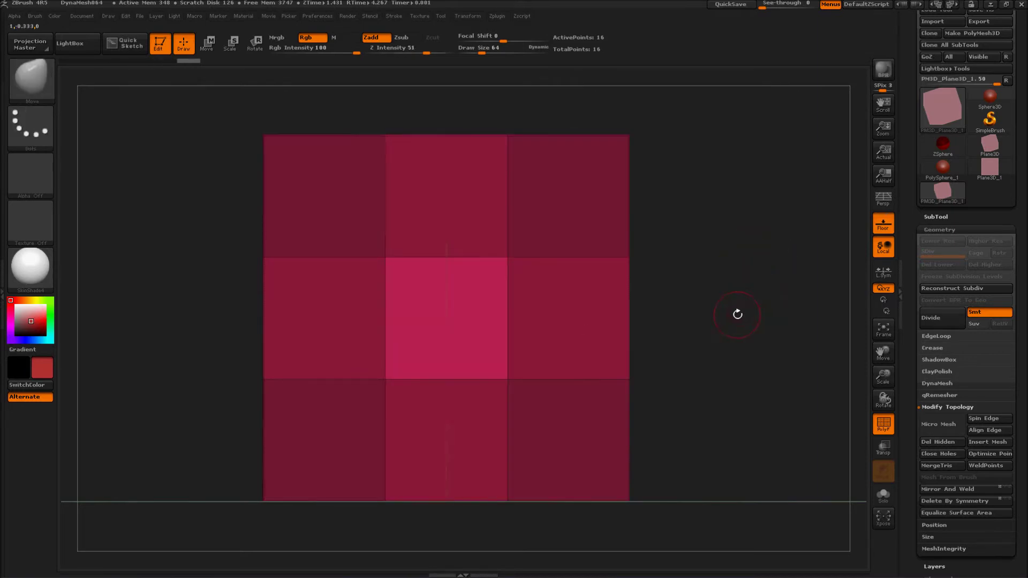
drag(738, 314, 702, 325)
Extrude the unmasked centre polygon outward from the plane with the Move transpose line.
click(208, 50)
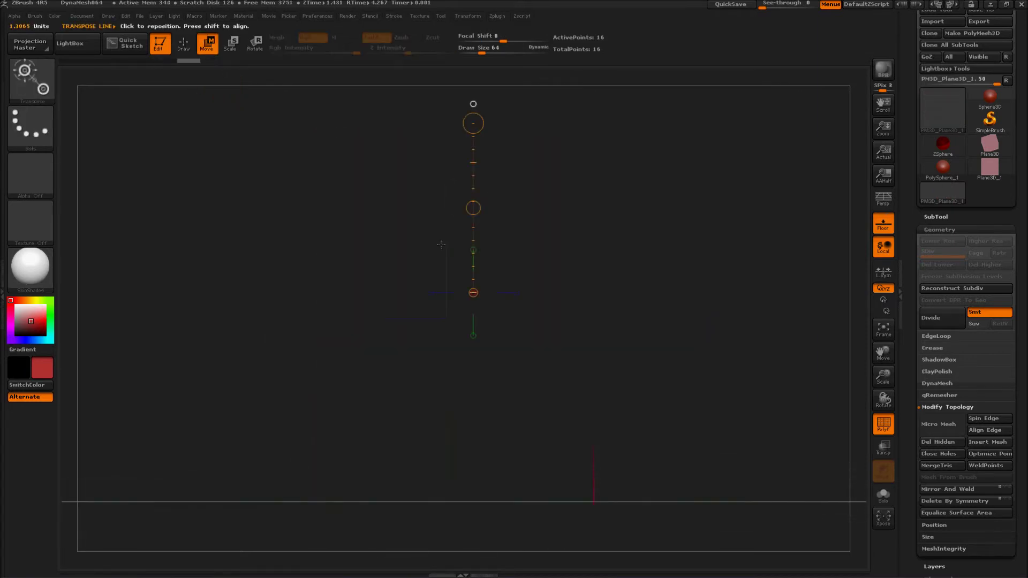
click(431, 293)
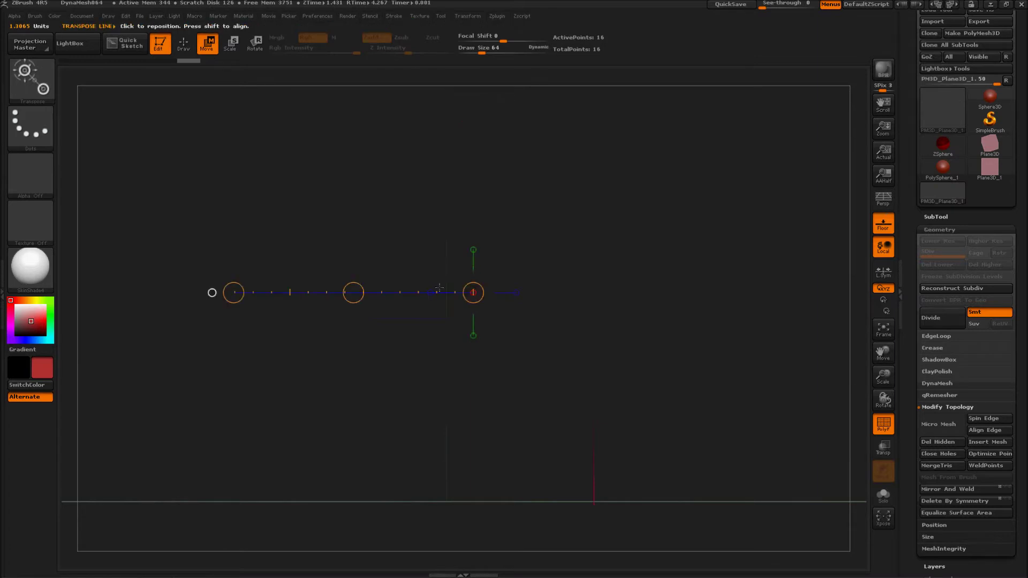
drag(353, 292, 360, 343)
key(ctrl+shift)
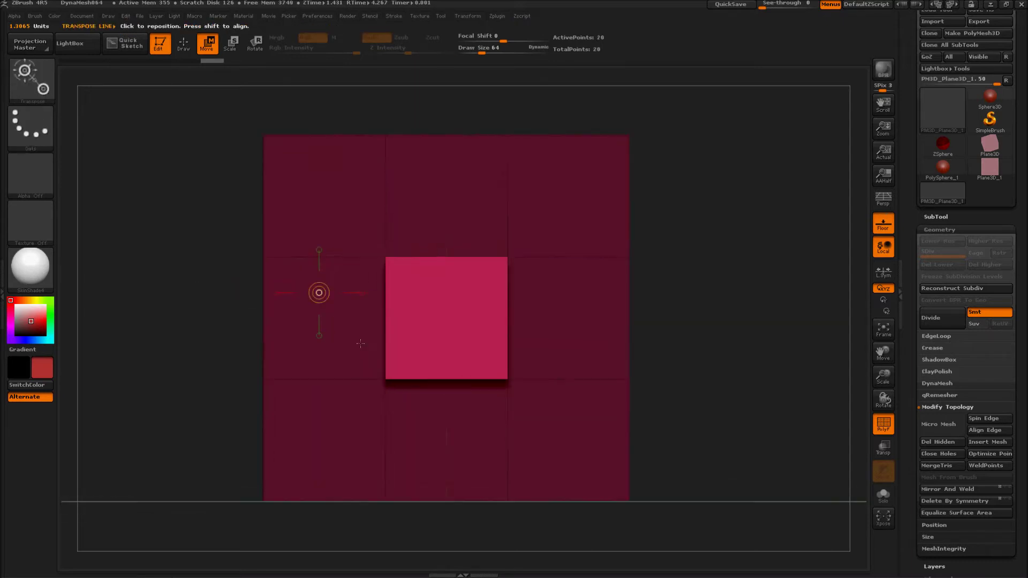
Invert the mask to extrude the polygons surrounding the centre with the transpose line, and clear the mask.
ctrl+click(704, 234)
drag(732, 303, 662, 306)
ctrl+drag(354, 292, 364, 299)
shift+drag(316, 345, 346, 362)
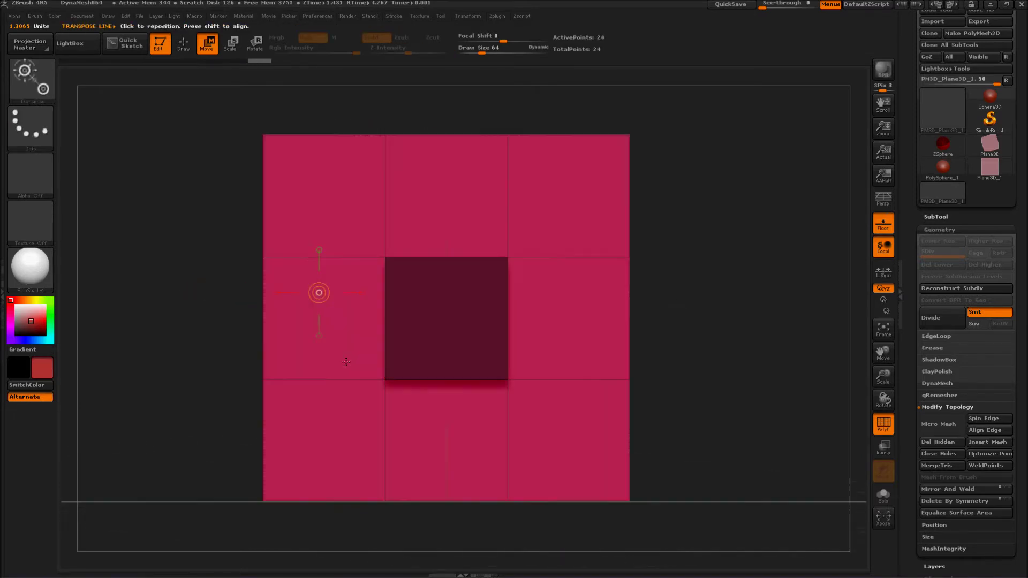
key(ctrl)
ctrl+drag(700, 280, 710, 293)
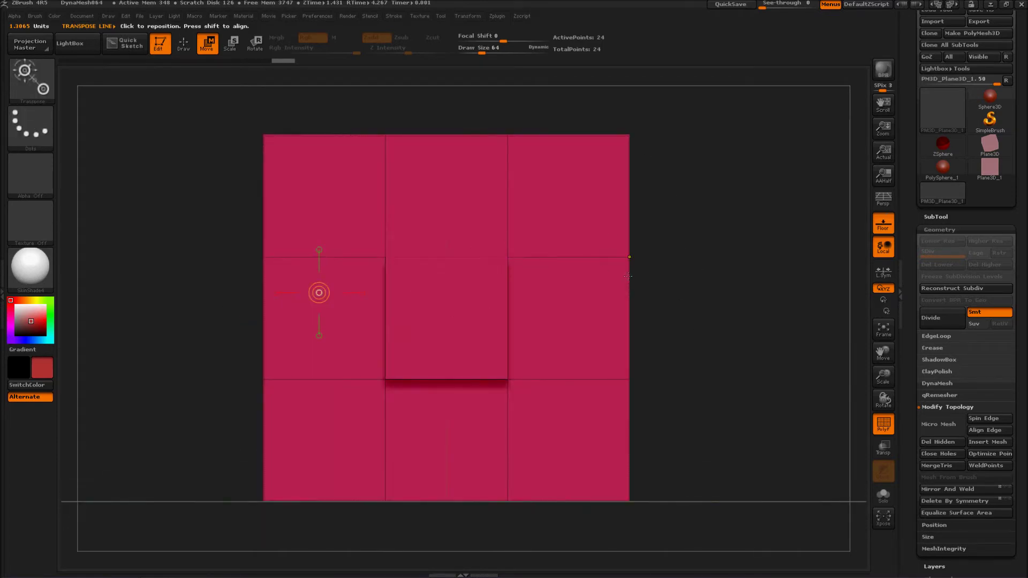
key(ctrl+shift)
ctrl+shift+click(31, 85)
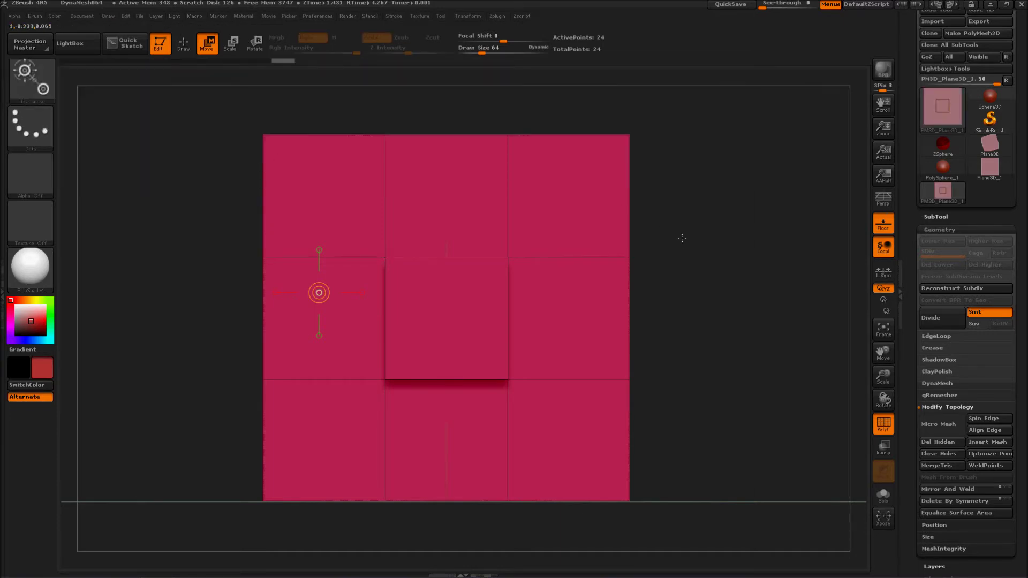
mouse_move(710, 277)
mouse_down()
mouse_move(621, 281)
mouse_move(696, 278)
mouse_up()
ctrl+right_drag(681, 234, 703, 259)
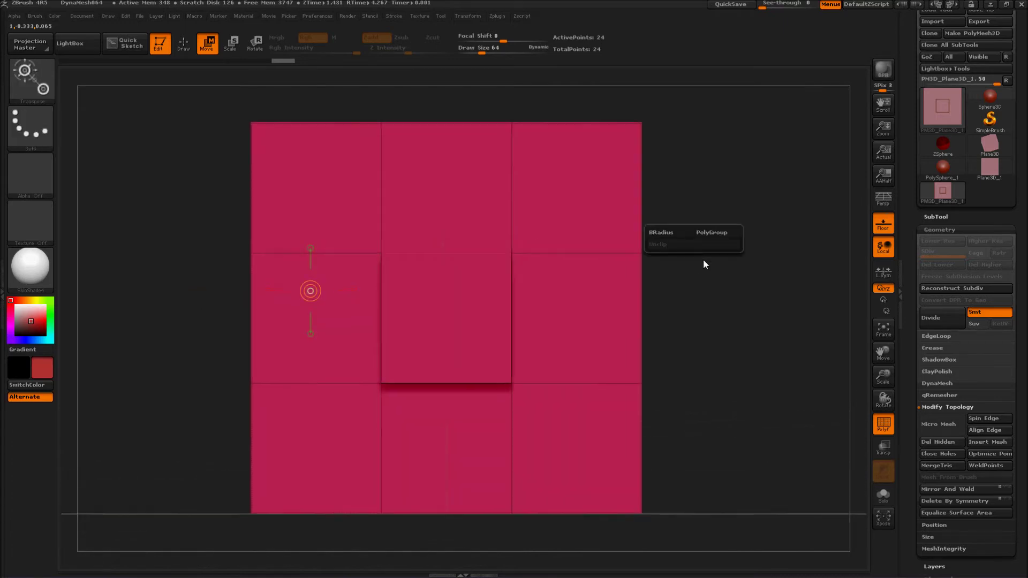
alt+right_drag(706, 319, 732, 307)
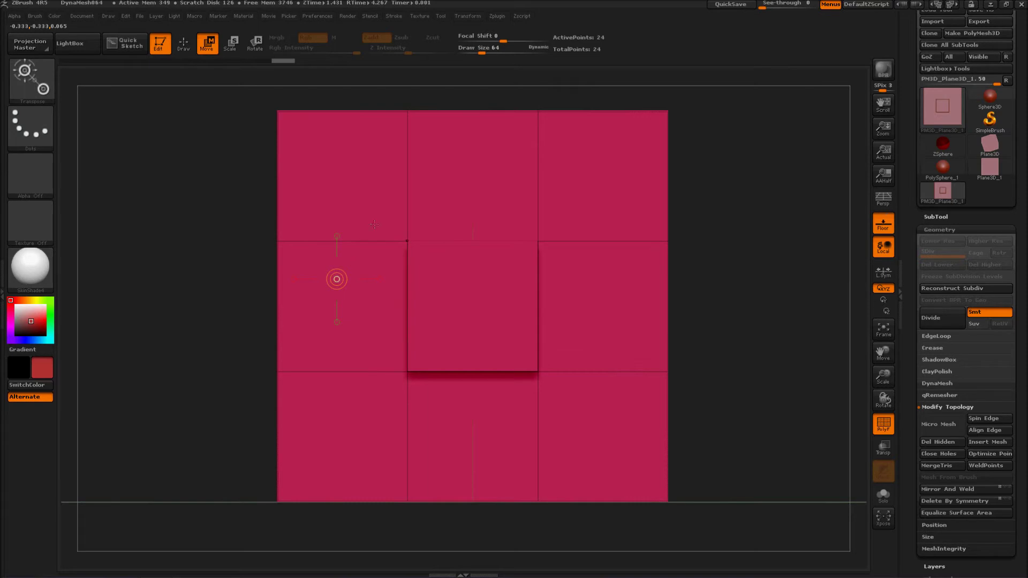
Select the Micro_Bio brush and append the active panel mesh to it as an additional InsertMesh.
key(b)
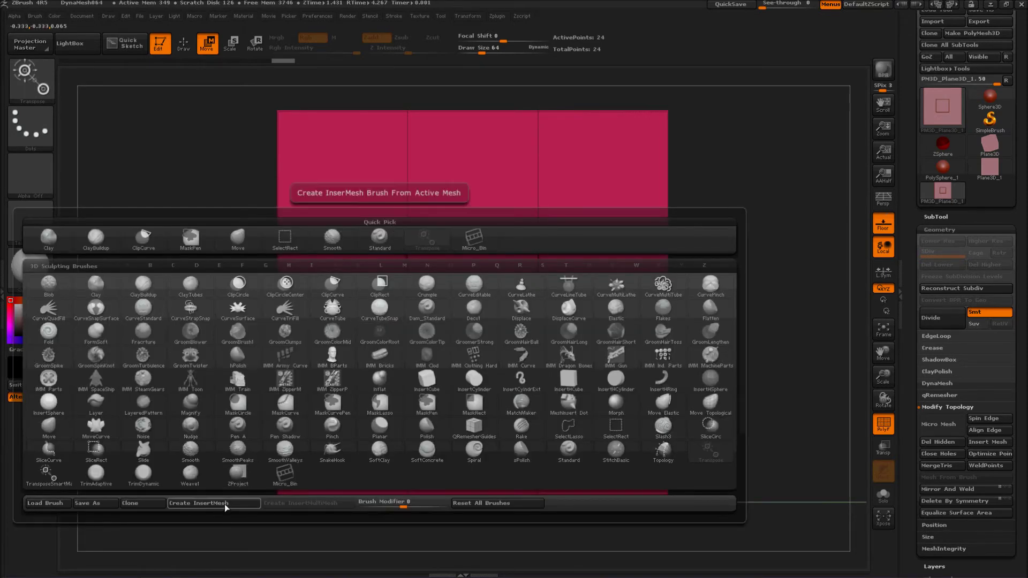
click(287, 481)
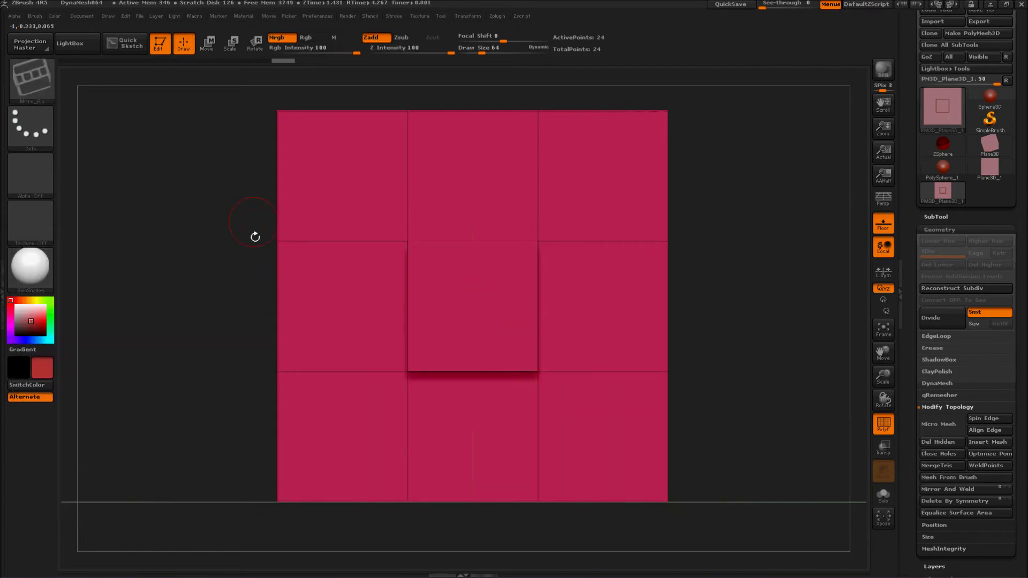
key(b)
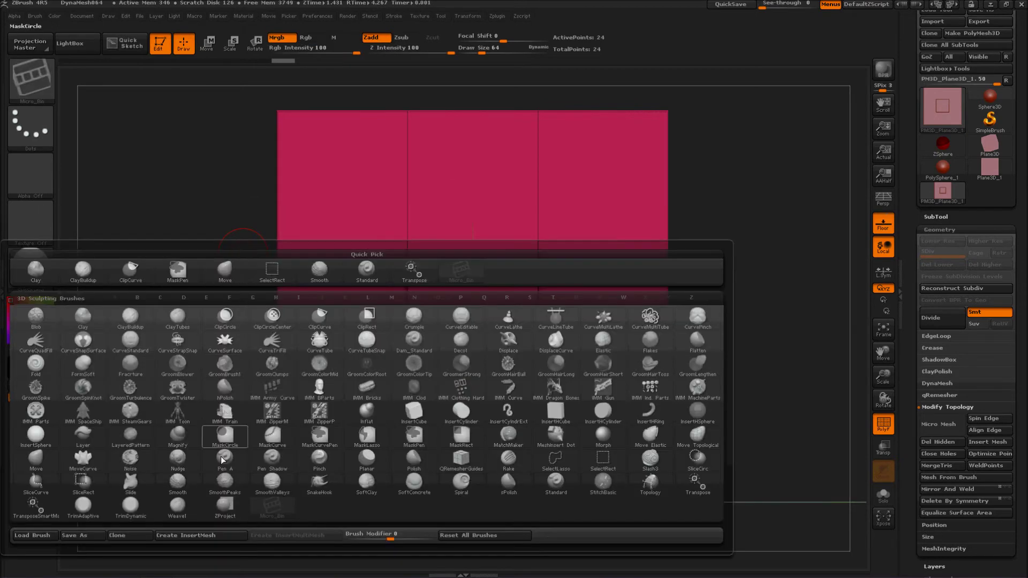
click(212, 536)
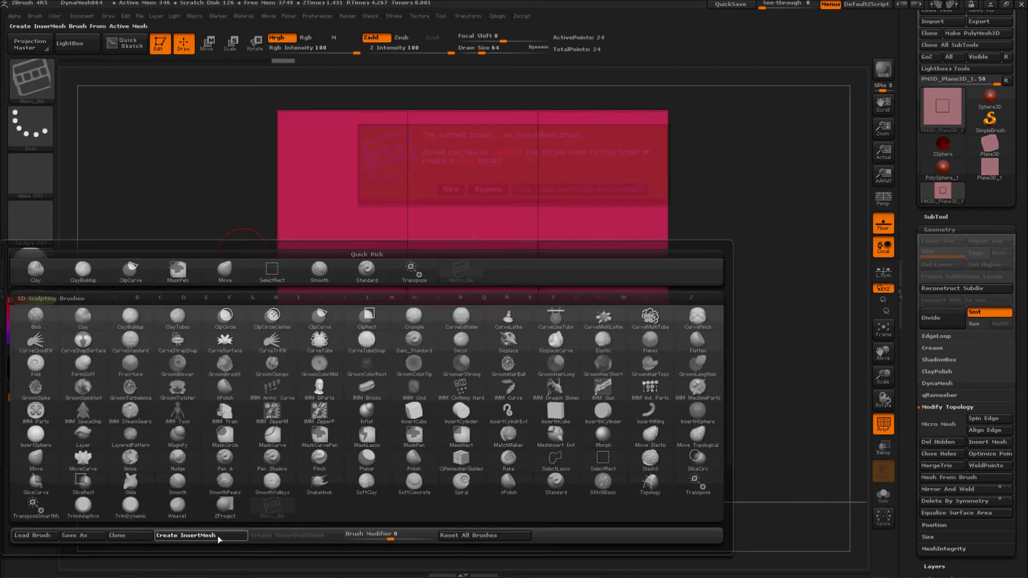
click(488, 189)
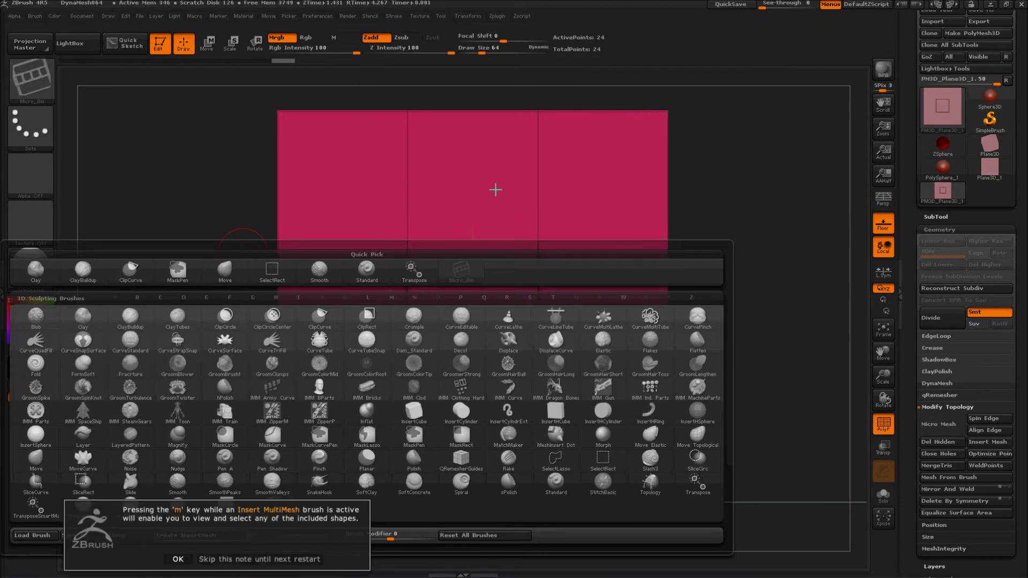
click(214, 559)
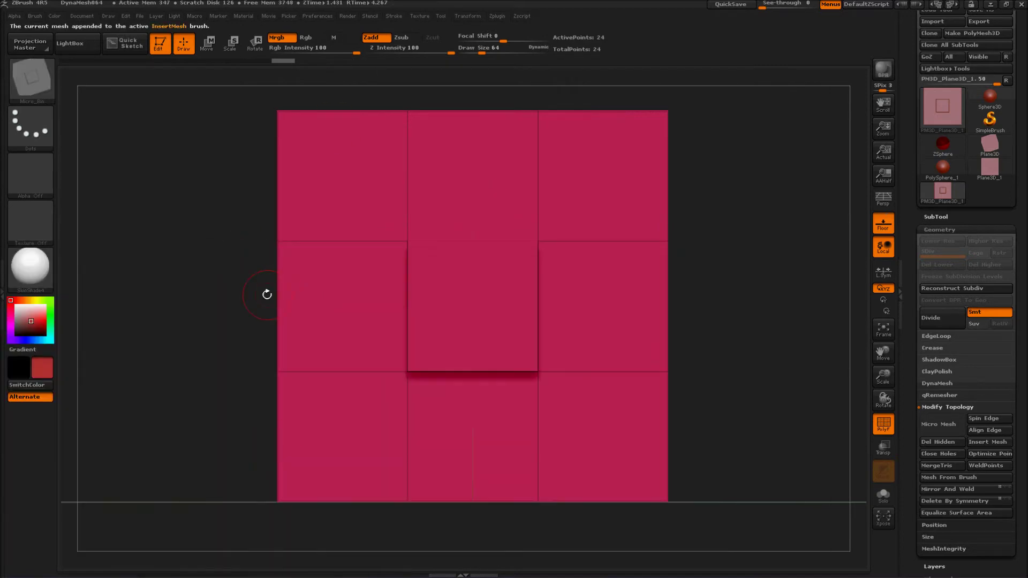
Choose PM3D_Plane3D_1 among the meshes included in the insert brush.
key(m)
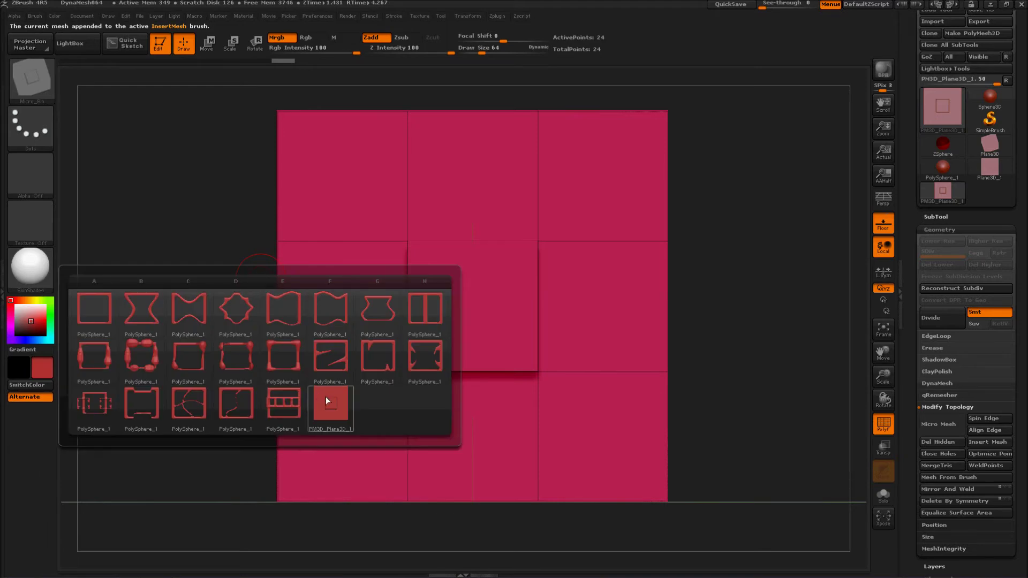
mouse_move(332, 402)
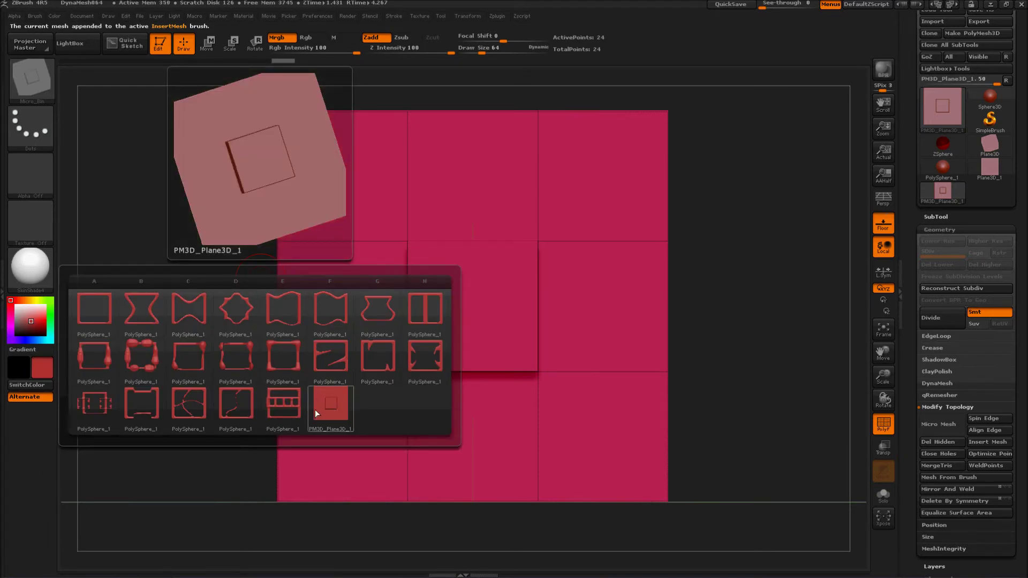
click(330, 405)
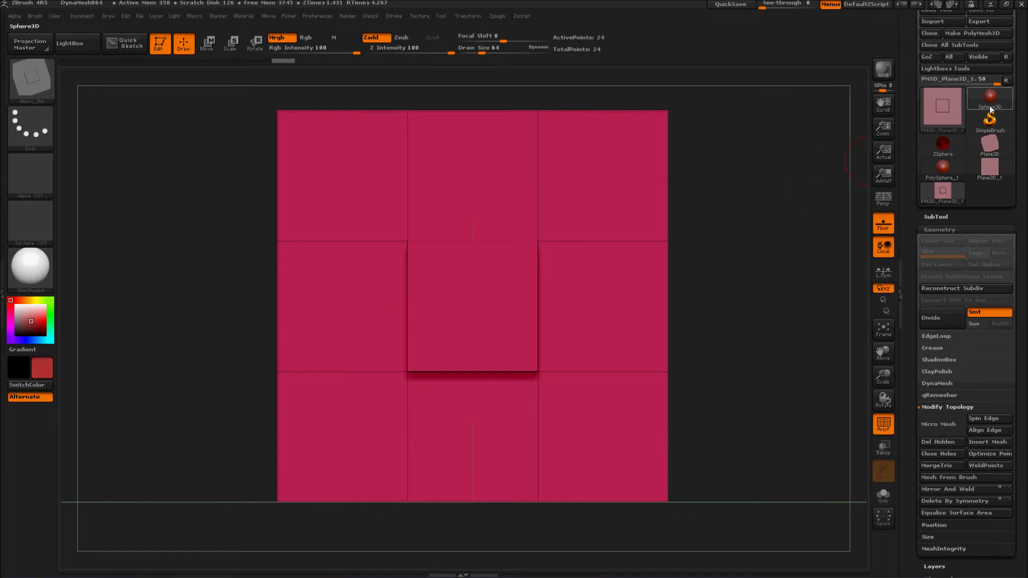
Make PolySphere_1 the active tool and view it straight from the front.
mouse_move(999, 111)
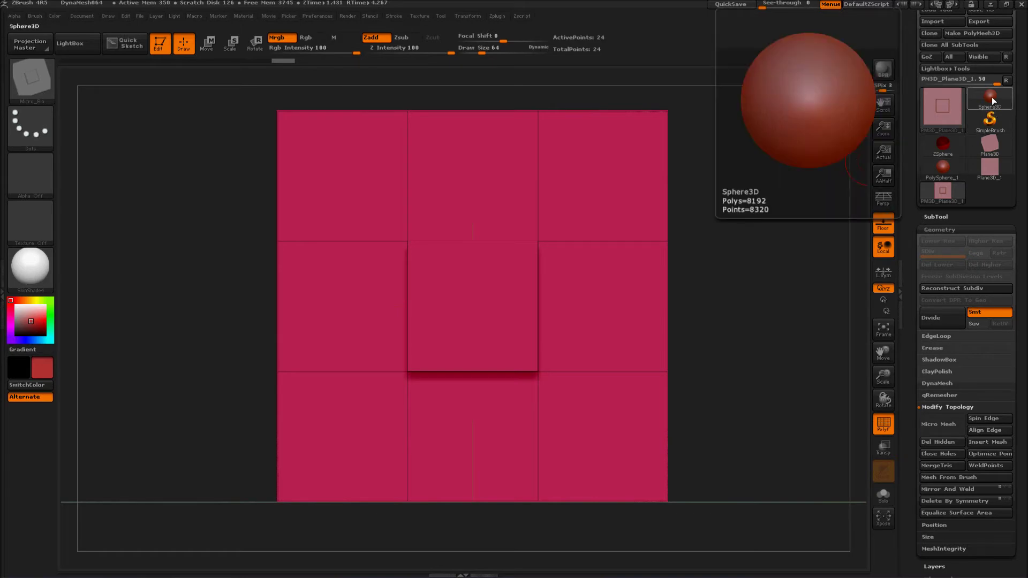
click(991, 102)
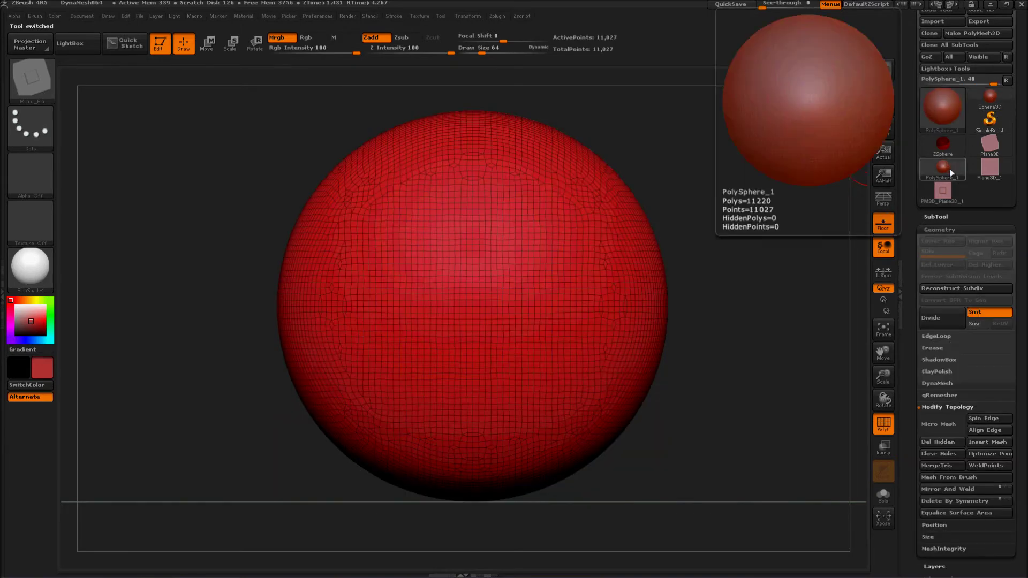
click(947, 162)
shift+drag(727, 250, 732, 237)
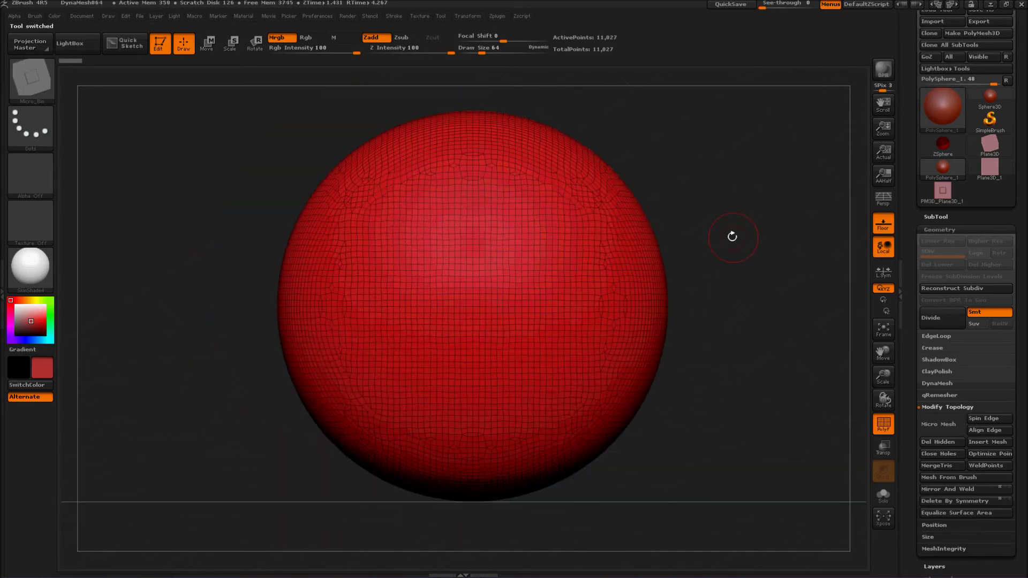
Turn off the polyframe display on the sphere and change the main colour to green.
alt+drag(740, 279, 701, 289)
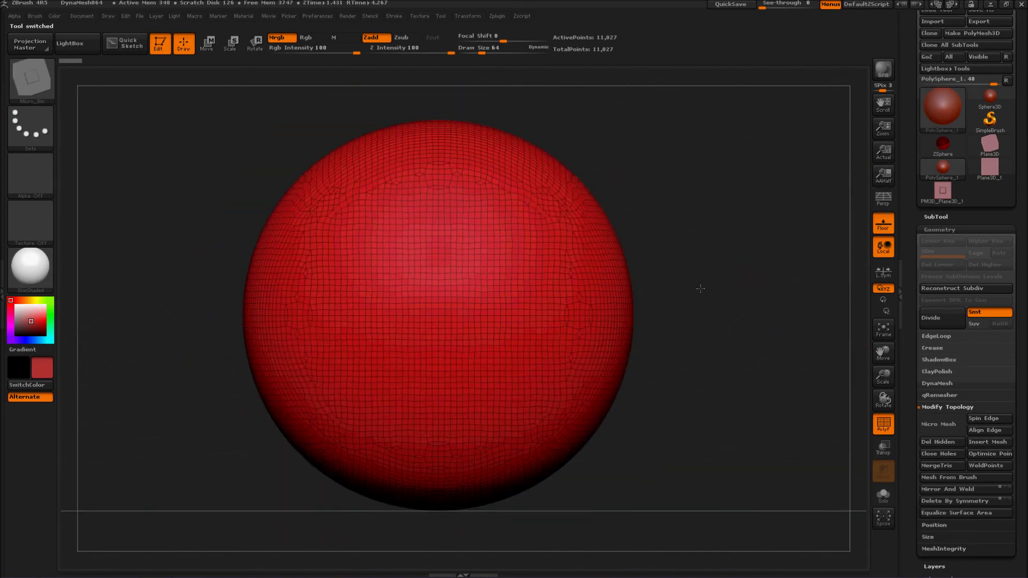
ctrl+right_drag(724, 238, 734, 290)
alt+drag(748, 205, 764, 232)
alt+drag(711, 151, 661, 195)
click(883, 424)
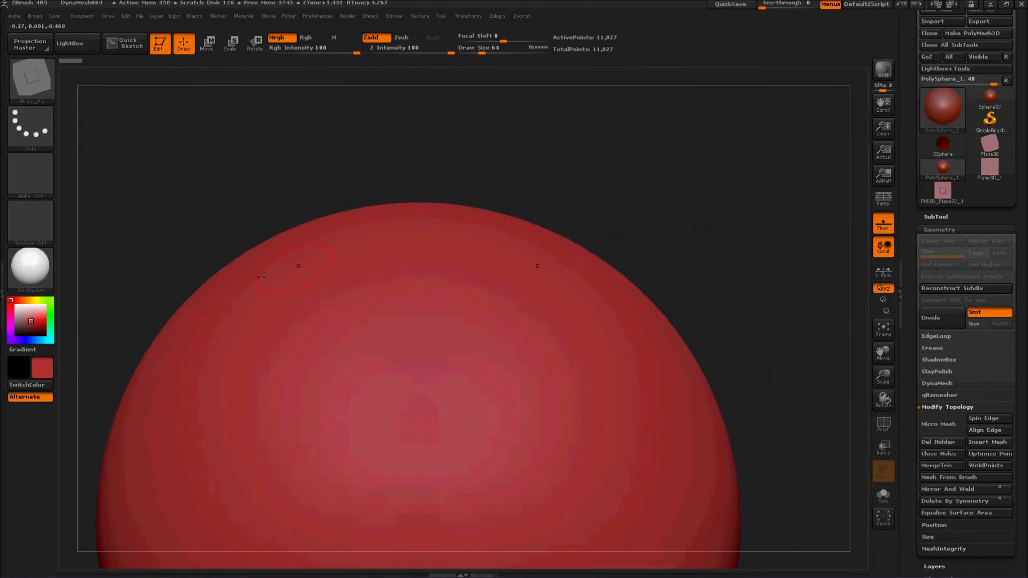
drag(42, 341, 50, 329)
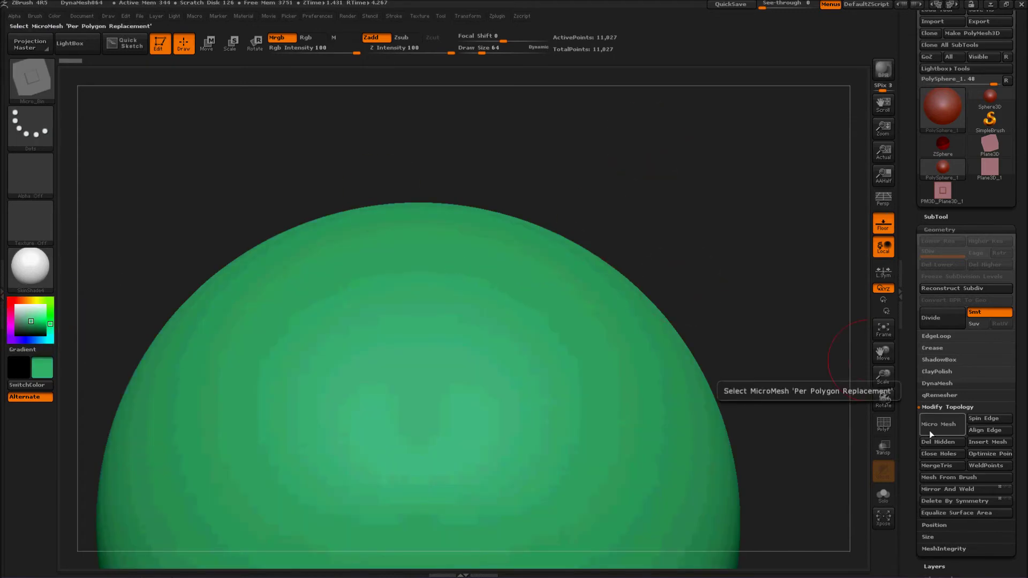
Enable Micro Mesh in the sphere's Modify Topology settings with PM3D_Plane3D_1 as the per-polygon replacement mesh.
click(944, 407)
click(943, 406)
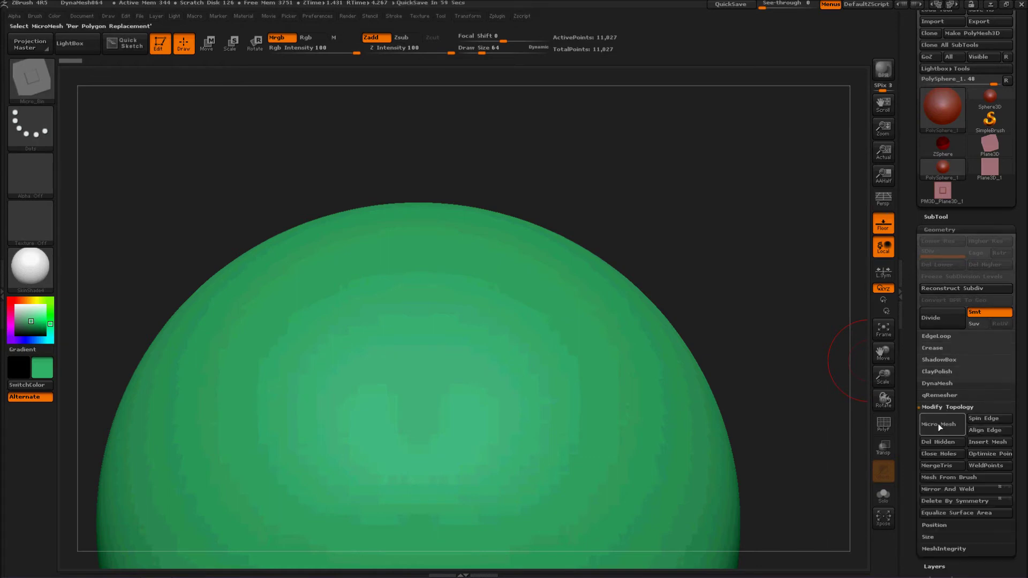
click(939, 424)
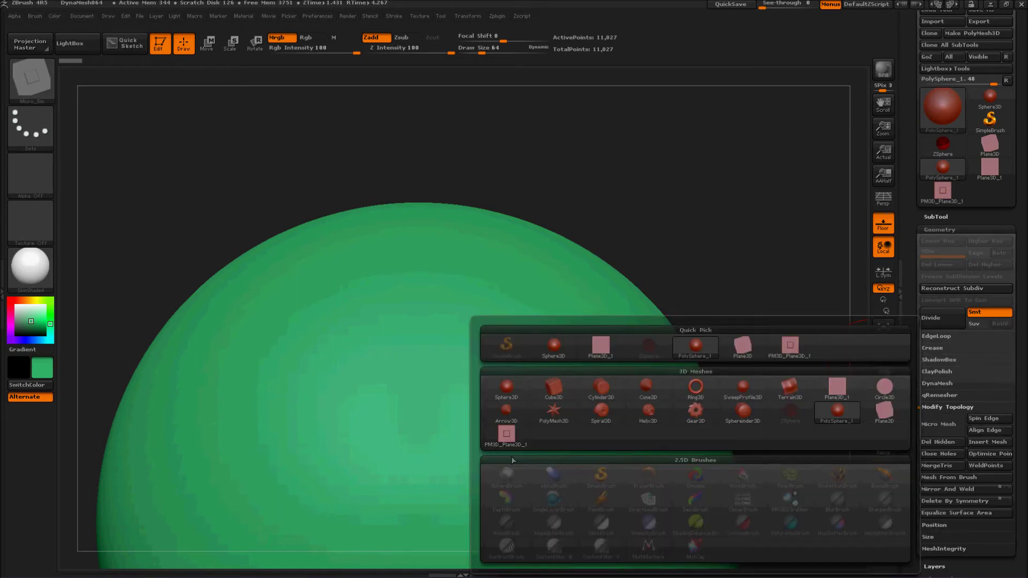
mouse_move(508, 439)
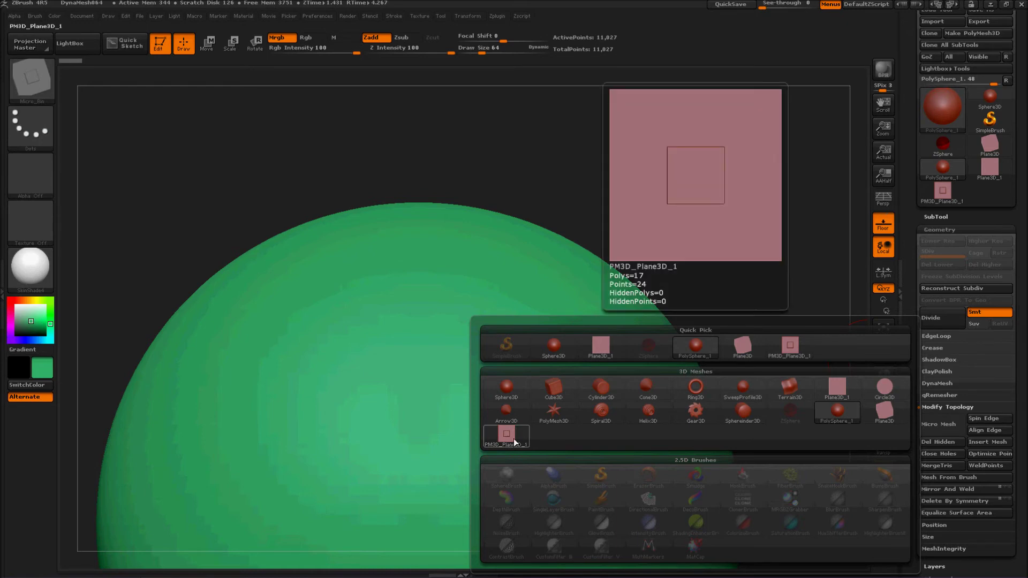
click(517, 440)
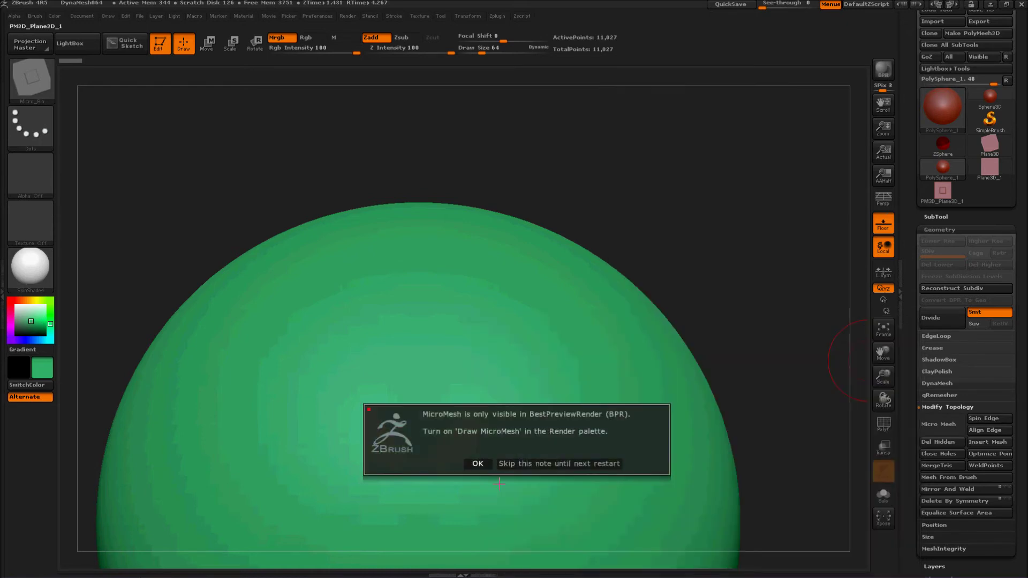
click(478, 465)
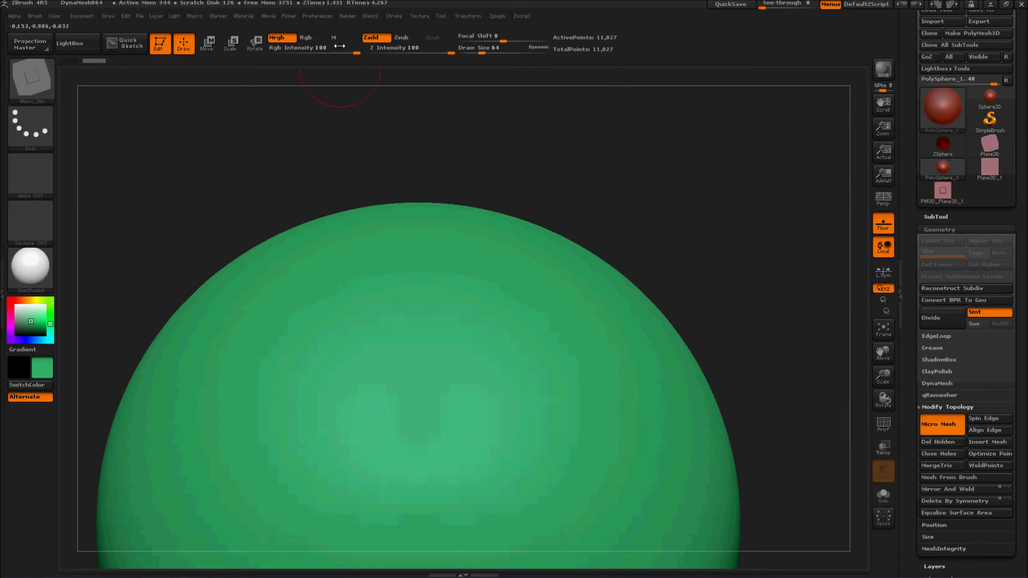
Turn on Draw MicroMesh in the render properties and make a close-up BPR render of the sphere's upper edge.
click(348, 16)
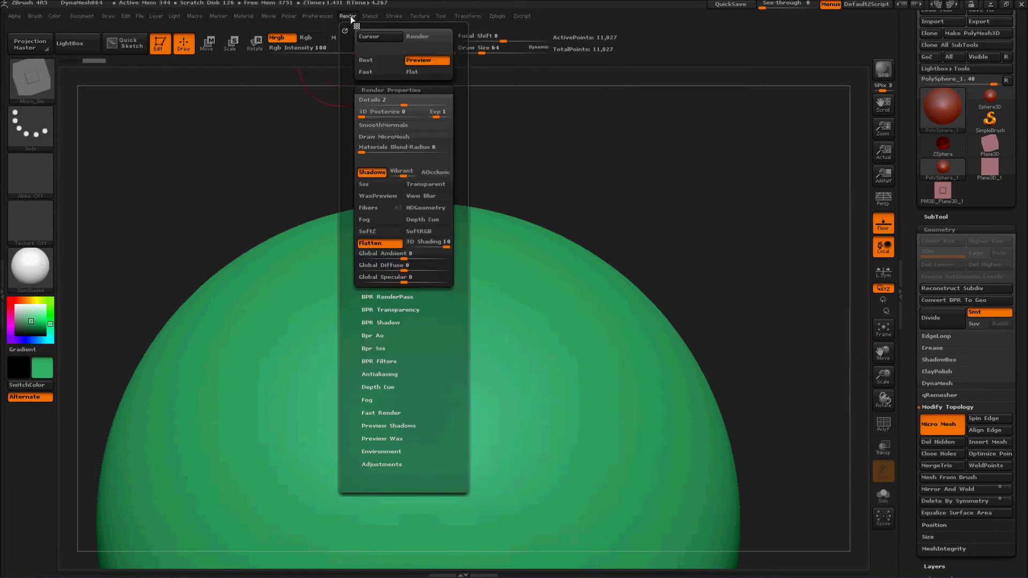
click(399, 137)
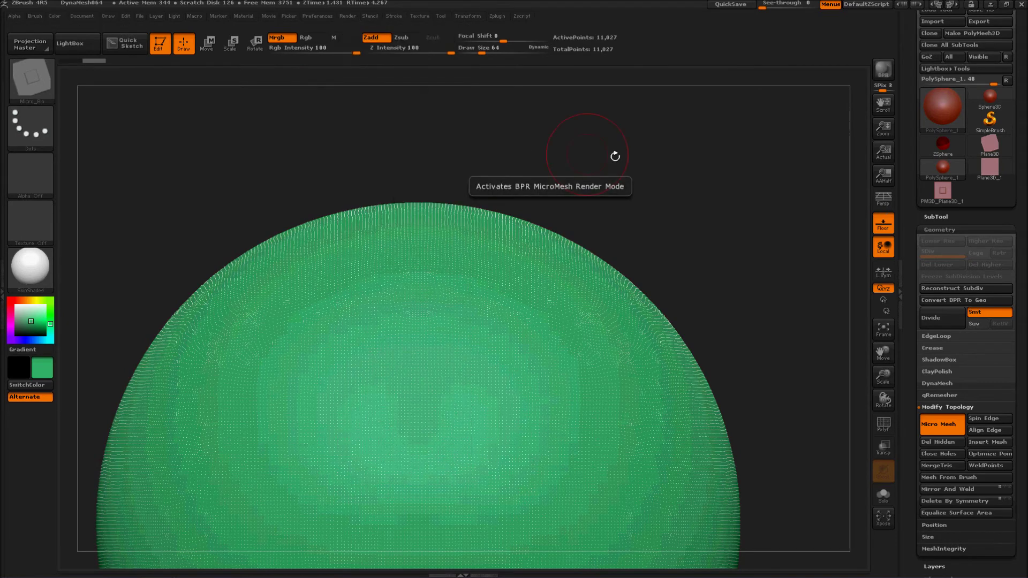
alt+drag(724, 235, 705, 126)
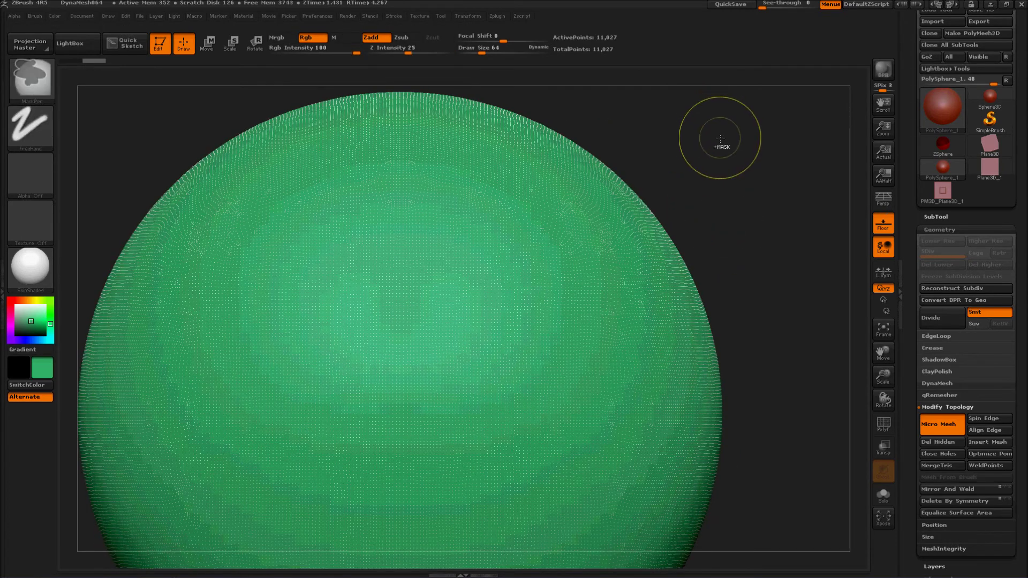
ctrl+right_drag(722, 146, 721, 167)
alt+drag(712, 135, 757, 213)
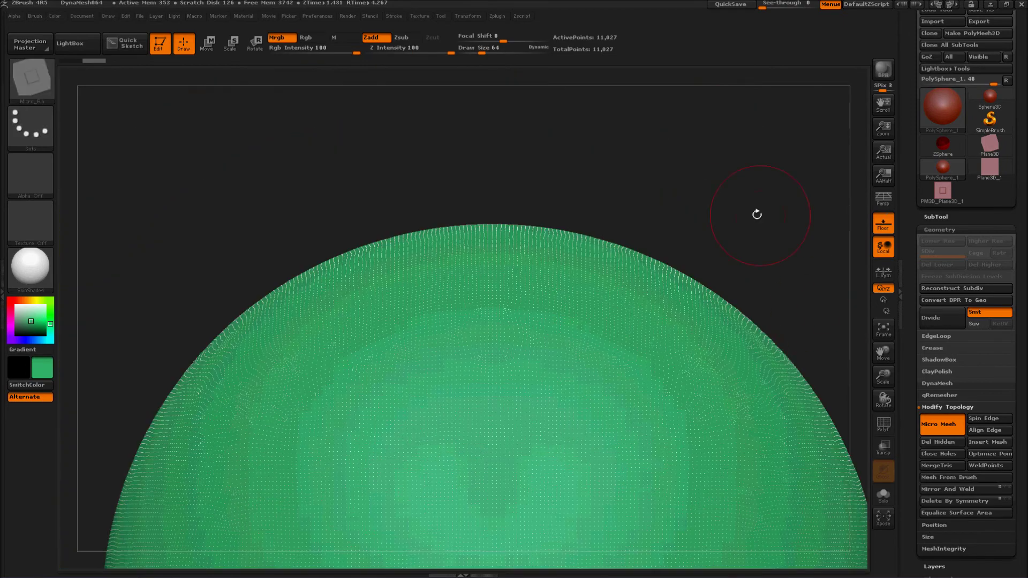
ctrl+right_drag(755, 206, 749, 244)
drag(736, 113, 756, 166)
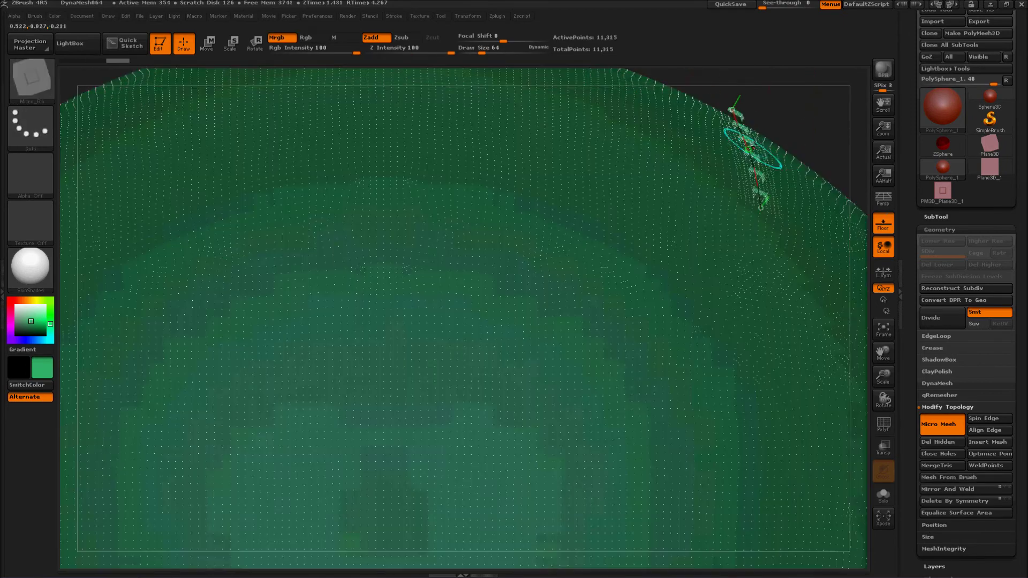
key(ctrl+z)
alt+drag(773, 115, 821, 367)
ctrl+right_drag(663, 224, 710, 223)
drag(705, 219, 633, 166)
click(878, 74)
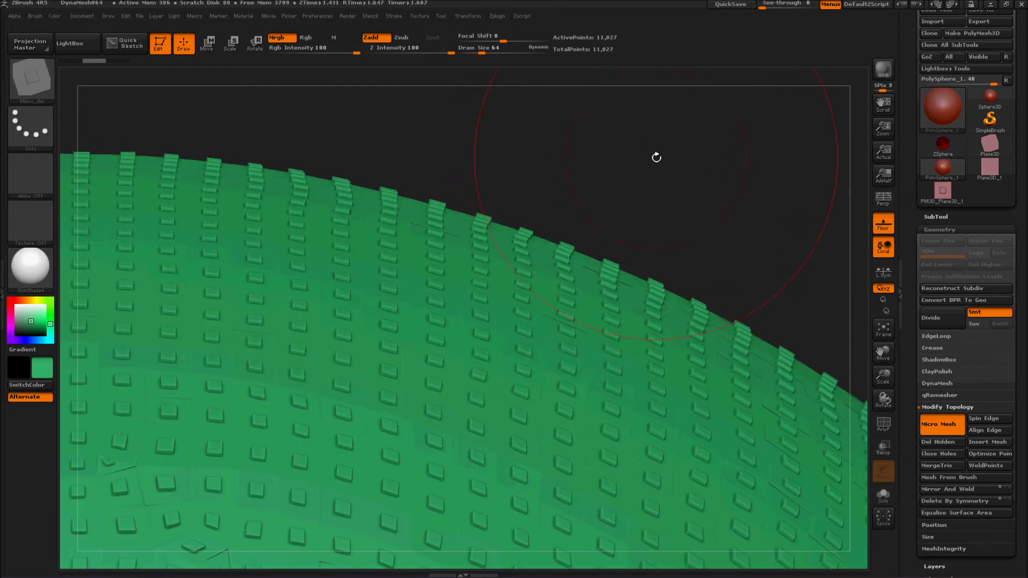
Make another BPR render of the sphere's micro mesh from slightly farther away.
ctrl+right_drag(642, 163, 582, 182)
drag(589, 191, 640, 135)
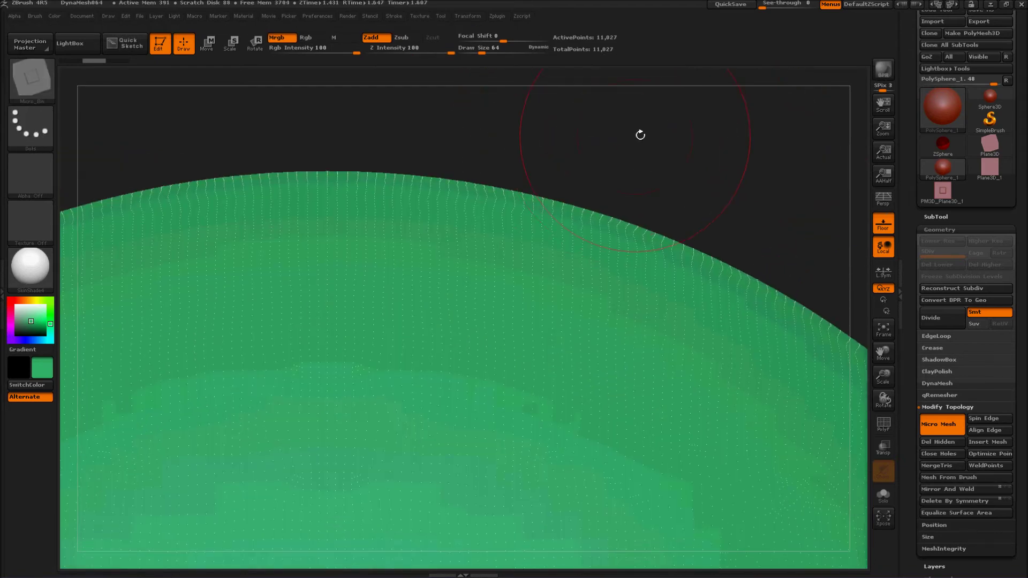
click(888, 74)
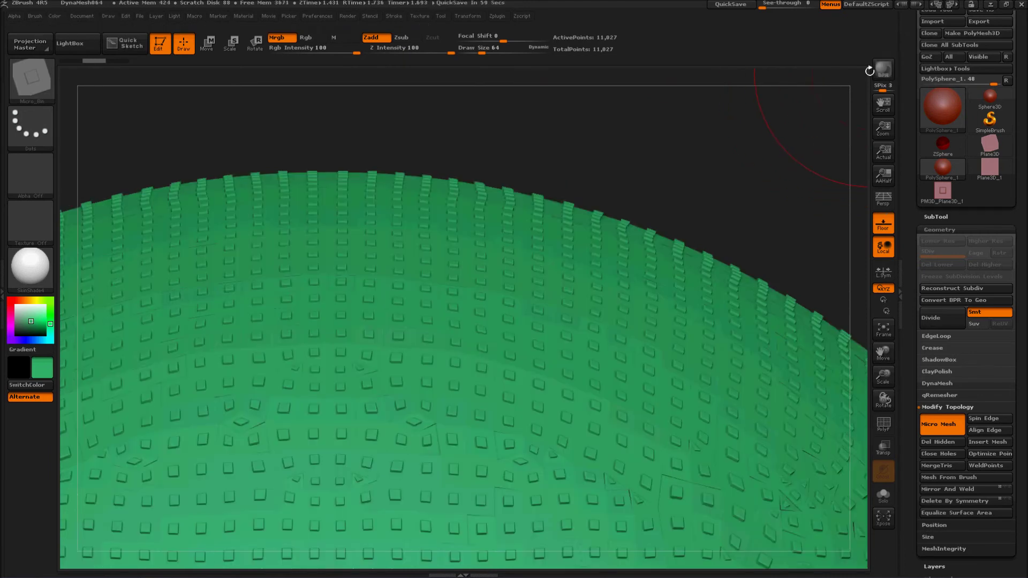
Convert Sphere3D to a PolyMesh3D and apply DynaMesh to it at resolution 16.
click(989, 98)
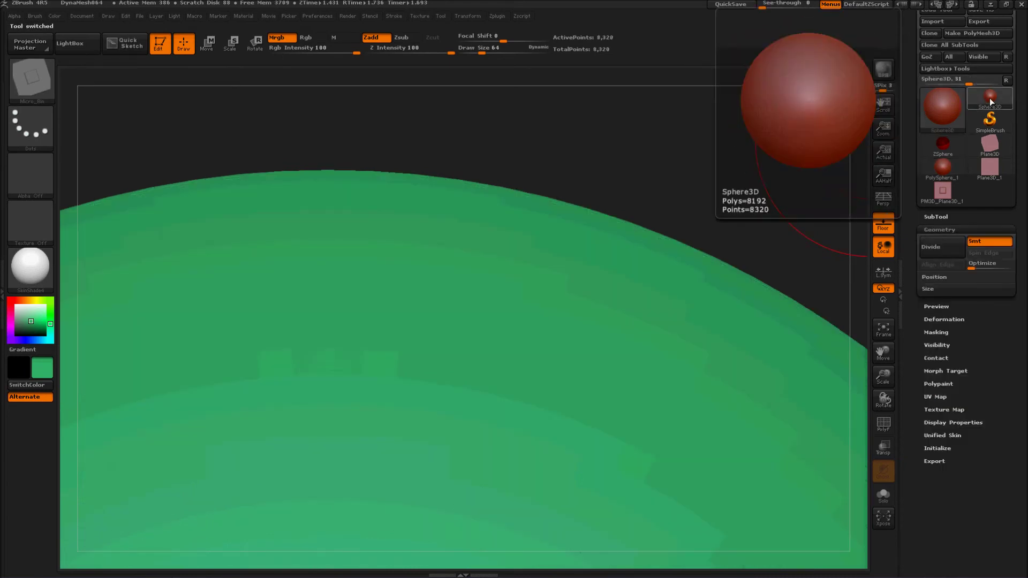
click(989, 33)
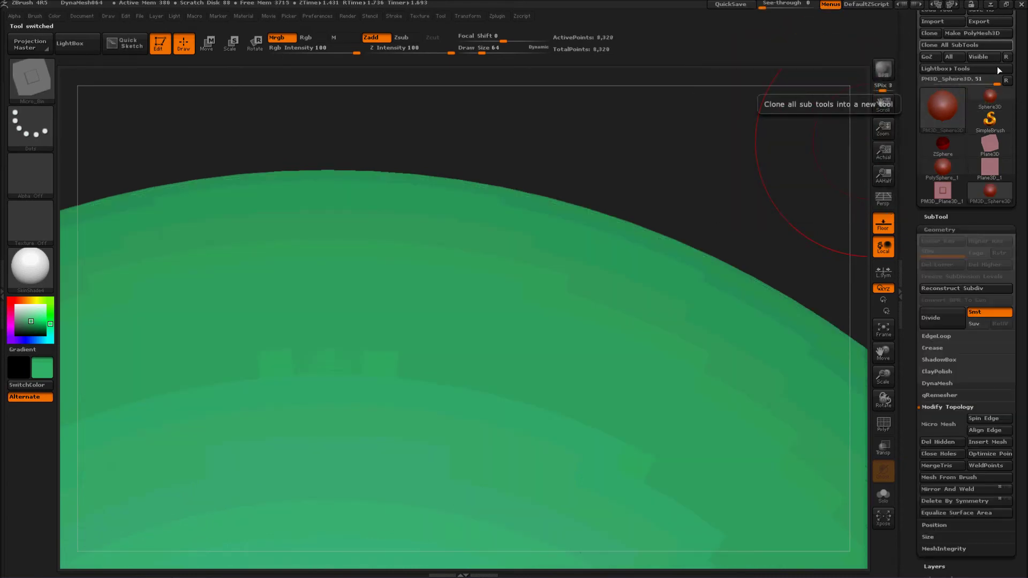
click(934, 385)
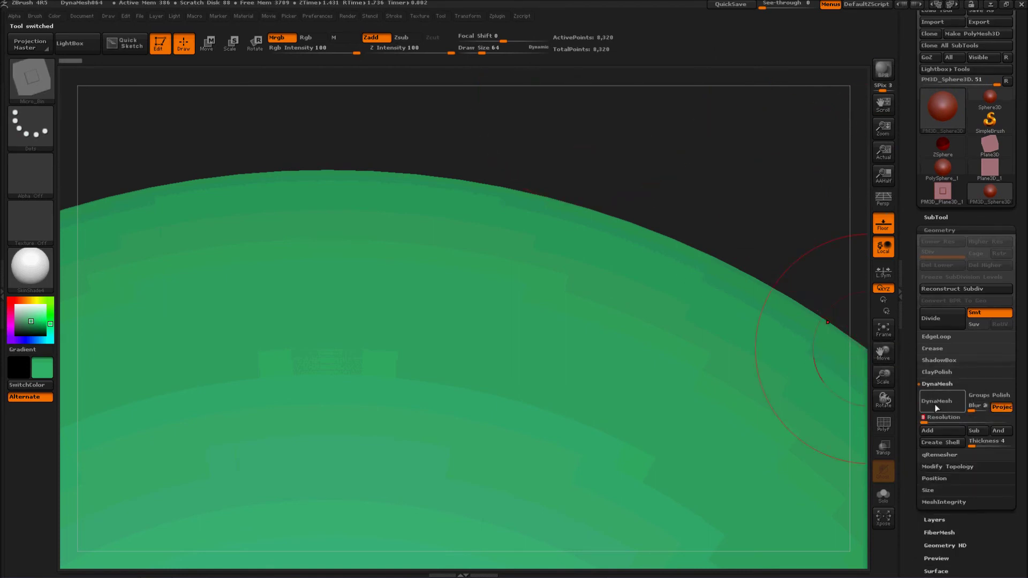
click(935, 401)
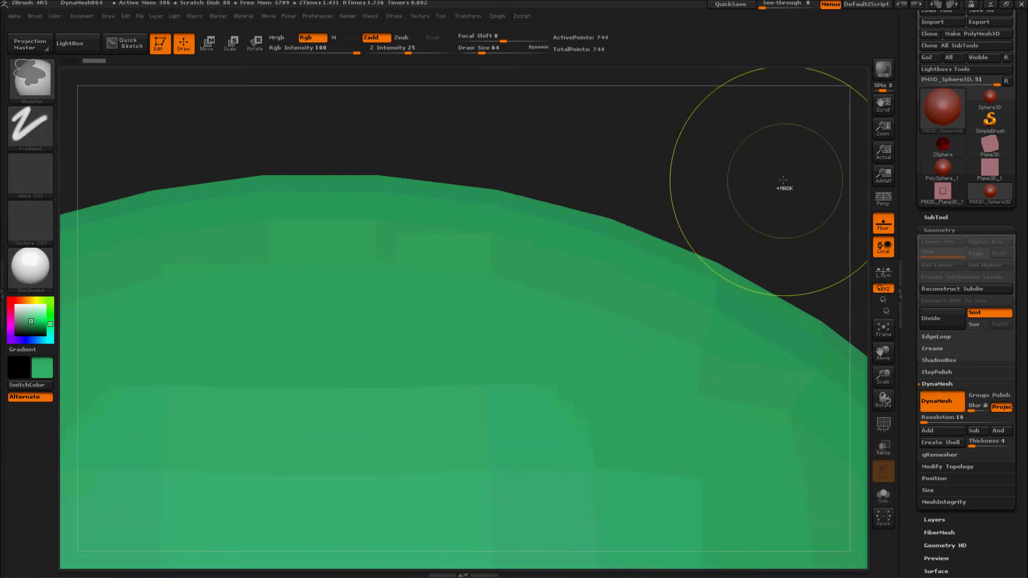
drag(785, 187, 705, 222)
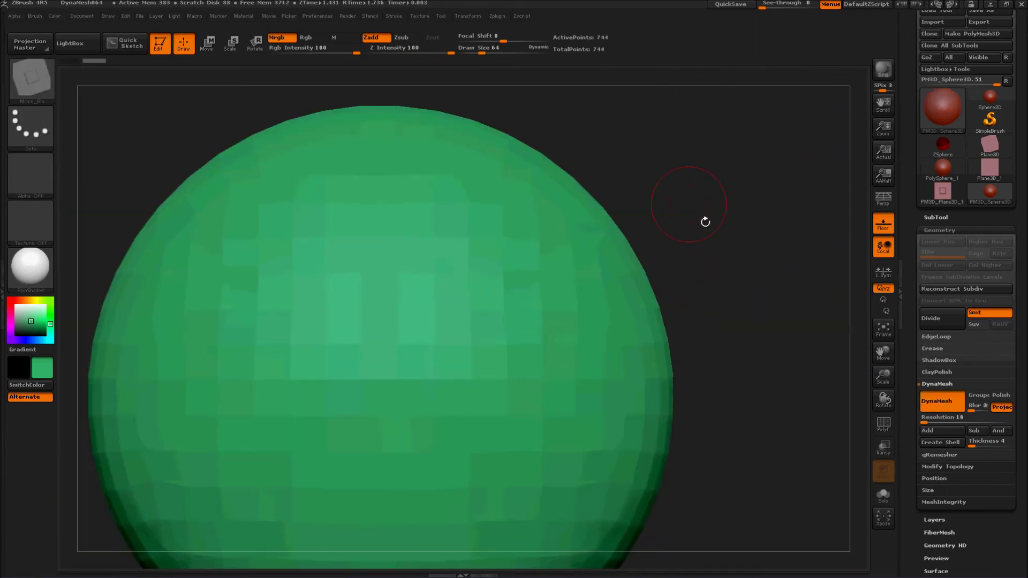
Enable Micro Mesh in the DynaMesh sphere's Modify Topology settings with PM3D_Plane3D_1 as the per-polygon replacement mesh.
click(945, 467)
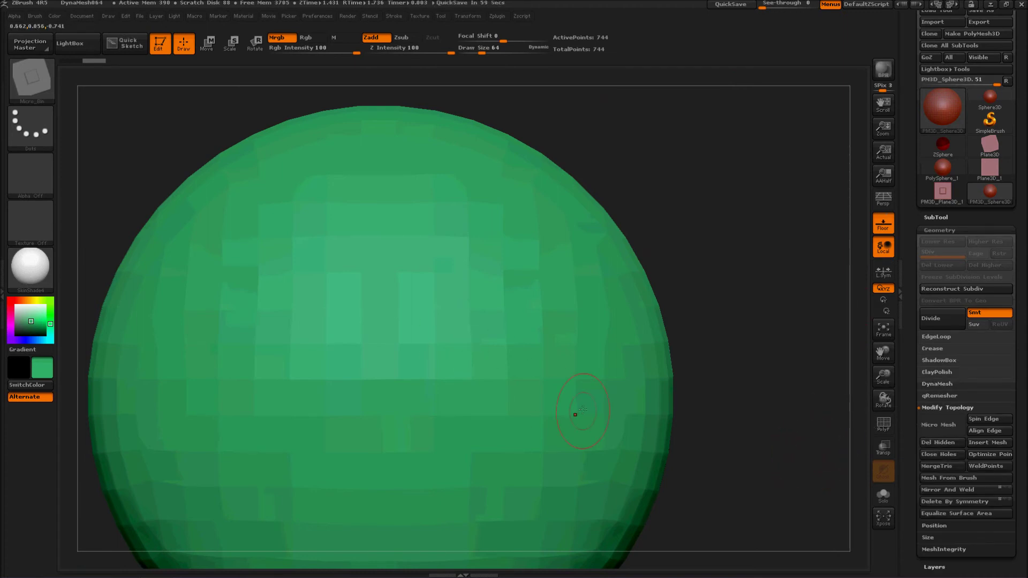
key(m)
mouse_move(666, 515)
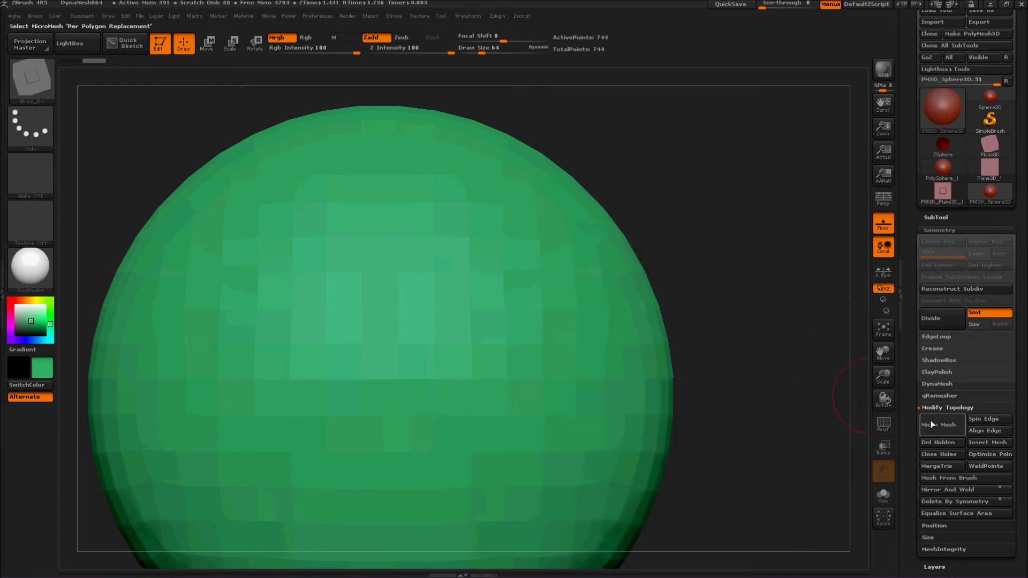
click(932, 425)
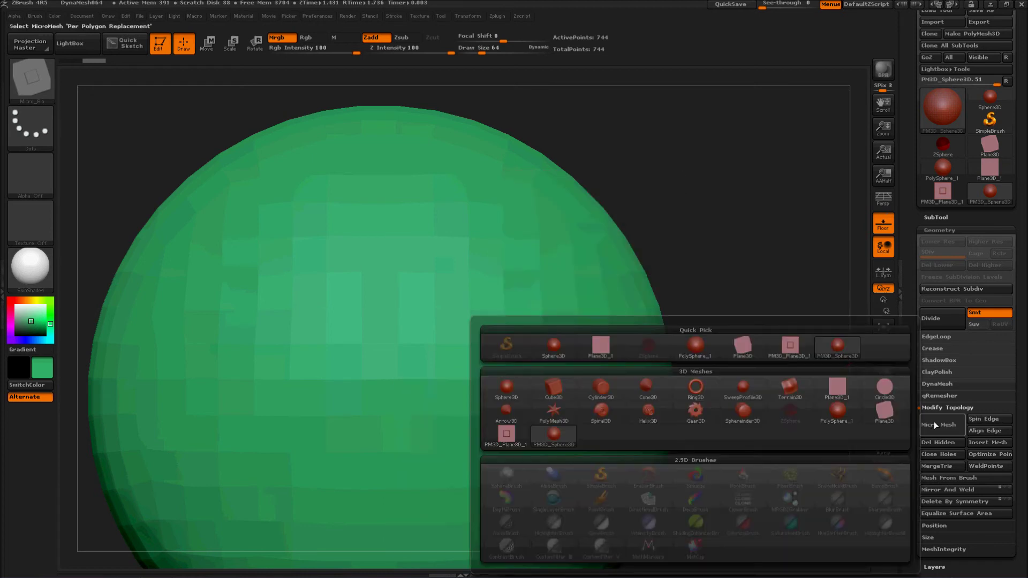
click(504, 439)
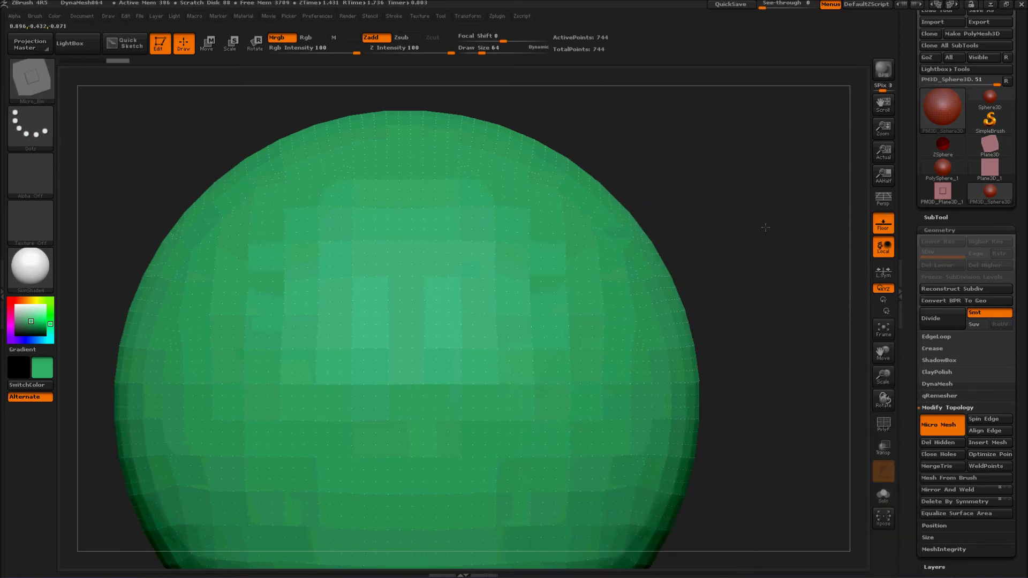
Make a close-up BPR render of the low-resolution DynaMesh sphere with its micro mesh panels.
drag(766, 228, 863, 85)
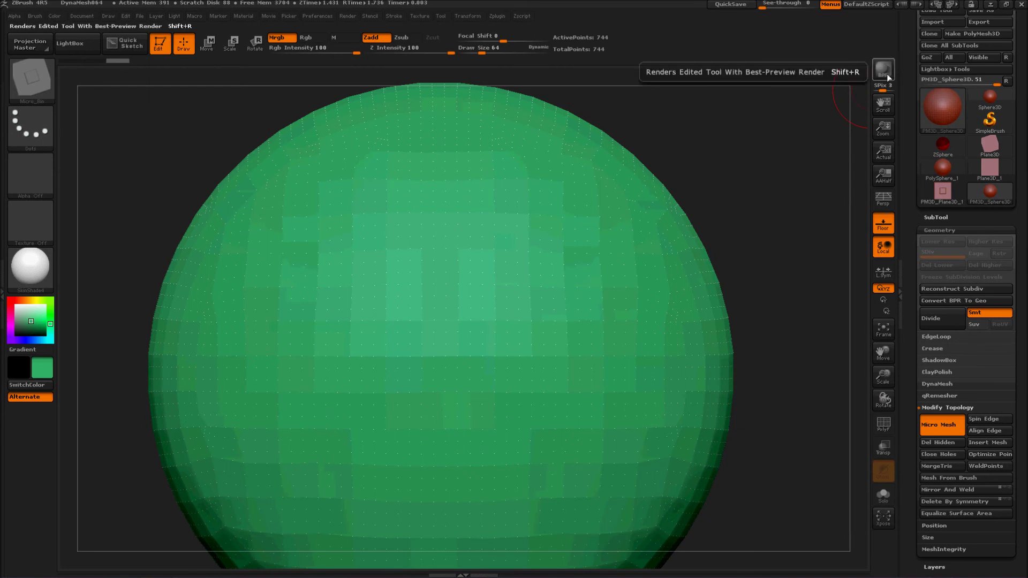
key(shift)
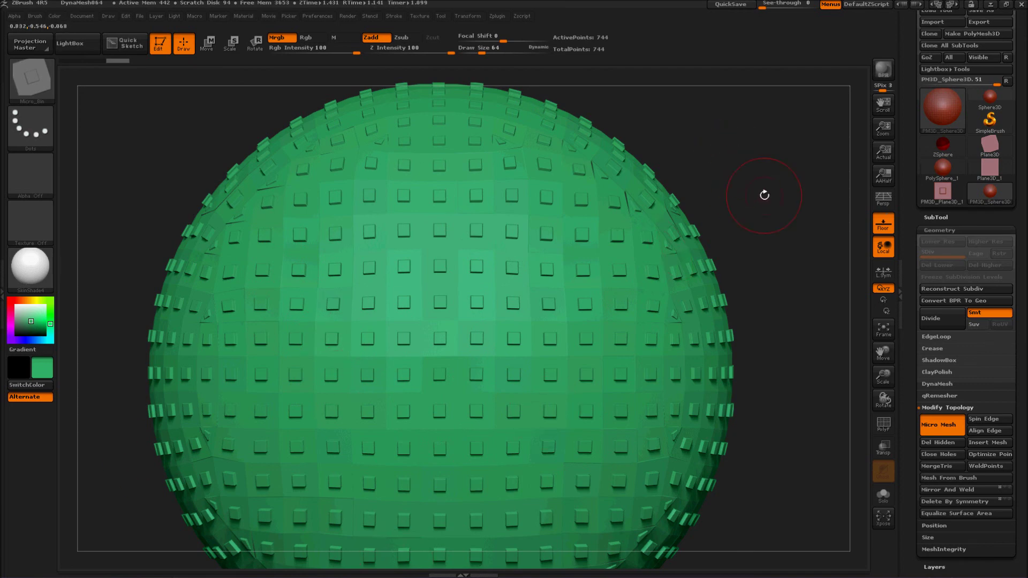
click(764, 198)
Make another BPR render of the DynaMesh sphere from far away, with the whole sphere small in the canvas.
ctrl+right_drag(766, 218, 743, 328)
drag(743, 330, 596, 400)
click(884, 69)
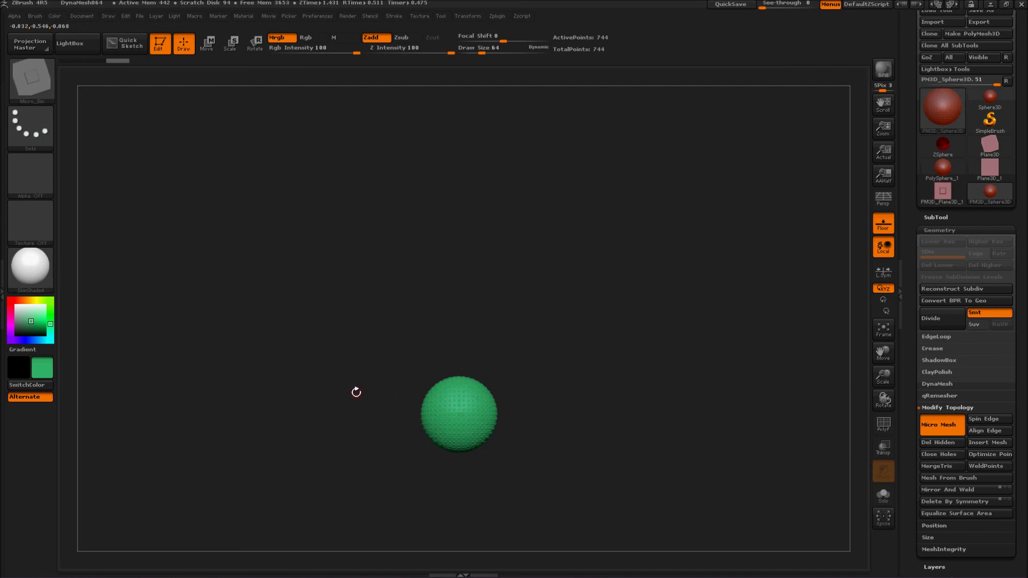
drag(526, 372, 531, 374)
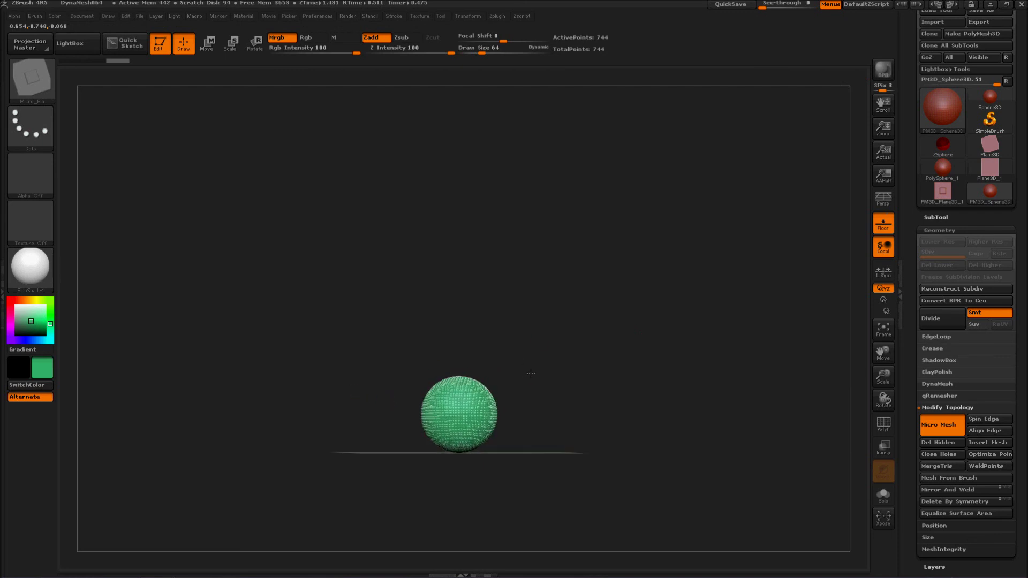
ctrl+right_drag(530, 372, 537, 498)
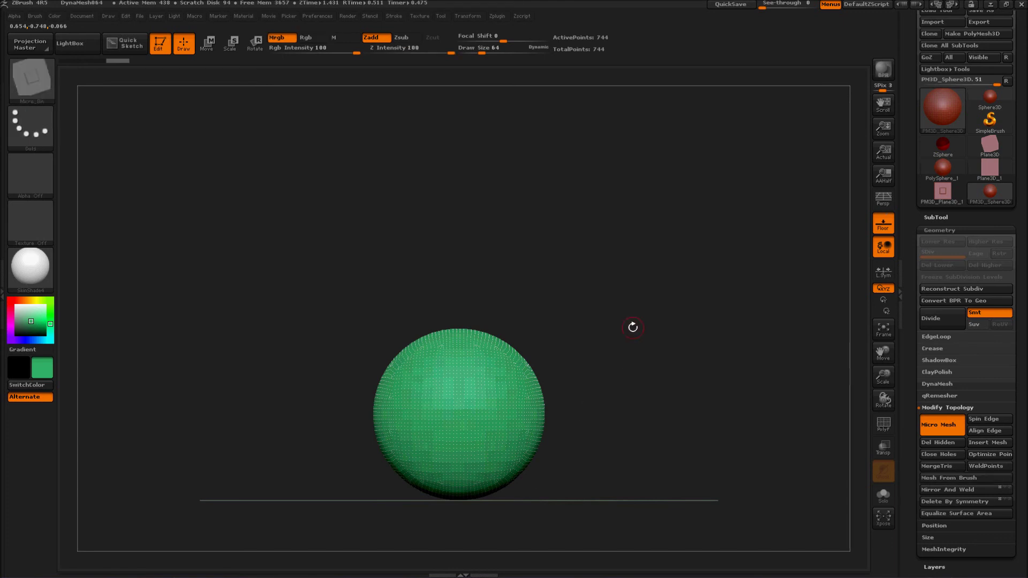
mouse_move(600, 361)
alt+mouse_down()
mouse_move(578, 283)
mouse_move(613, 96)
alt+mouse_up()
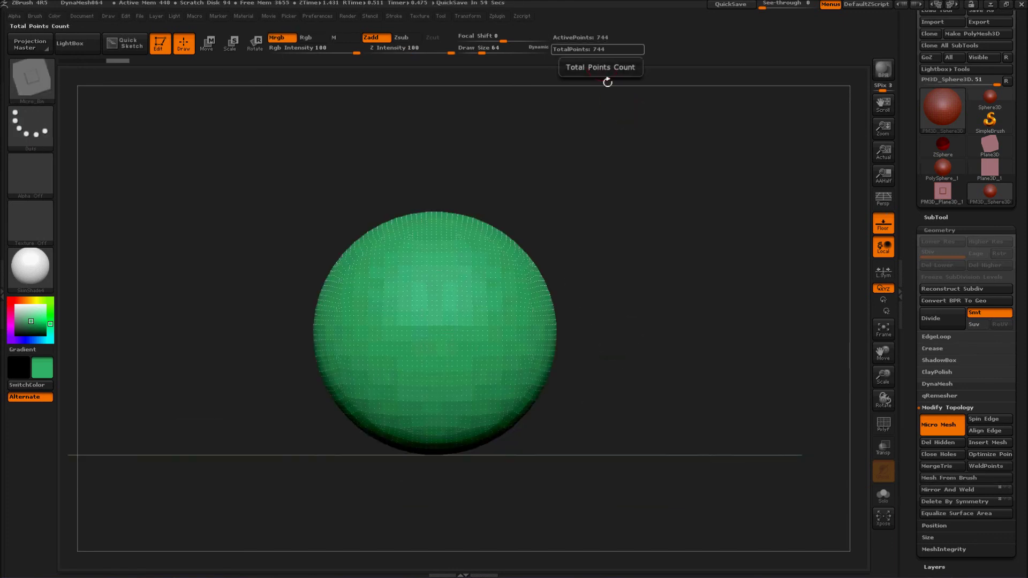
alt+drag(623, 293, 738, 262)
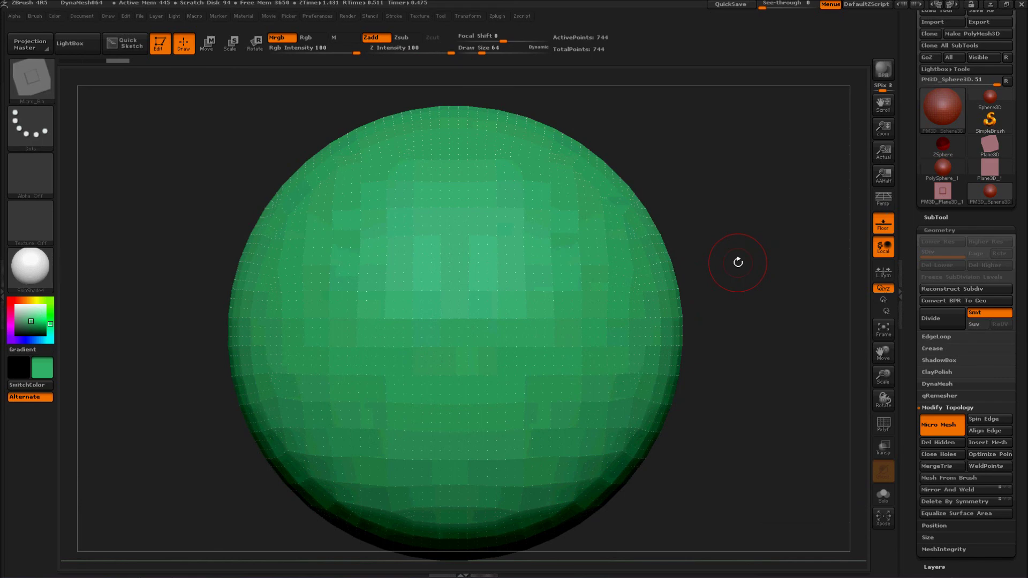